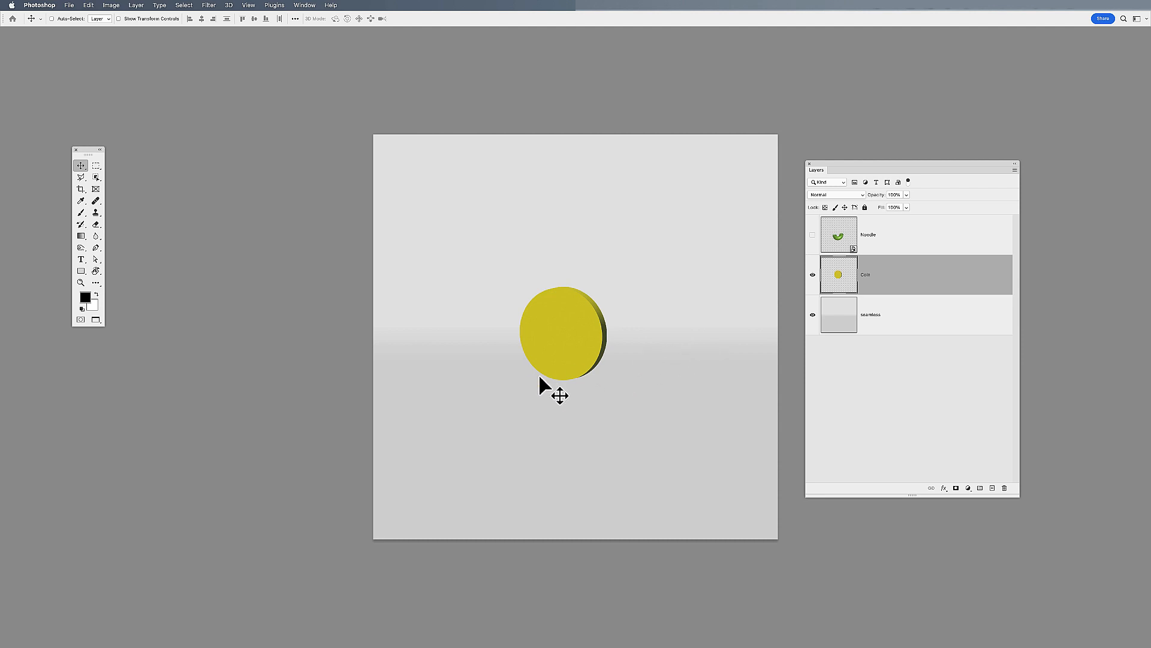
Add a Drop Shadow effect to the coin layer, with its colour sampled from the background and darkened to 17% brightness
click(944, 488)
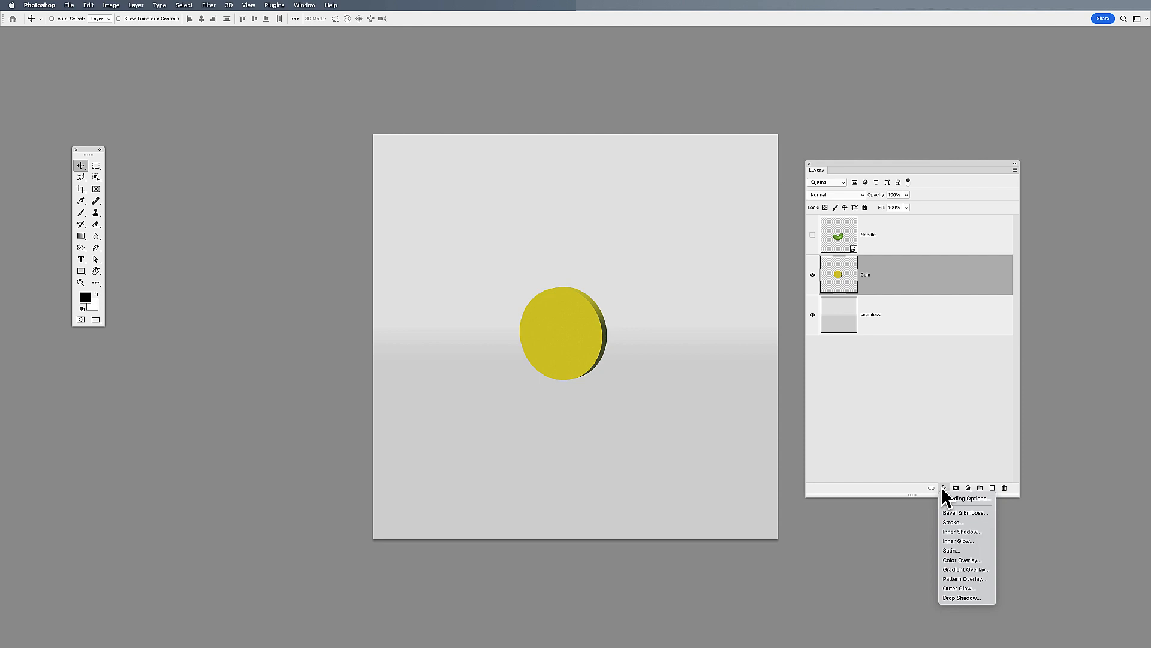
click(962, 598)
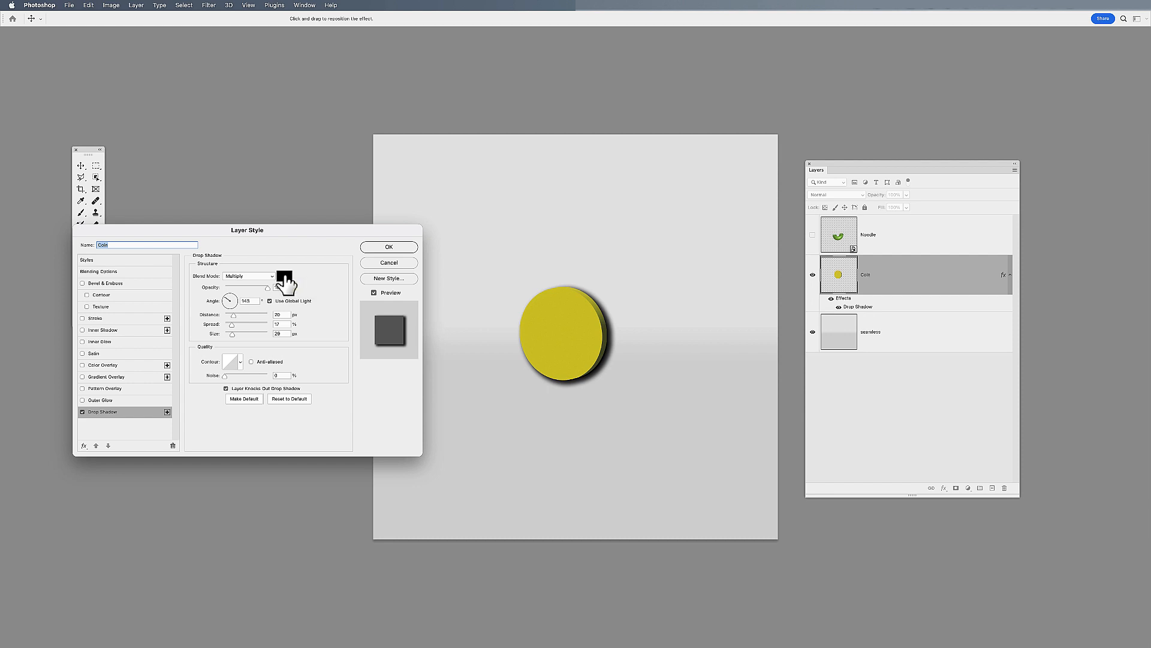
click(284, 278)
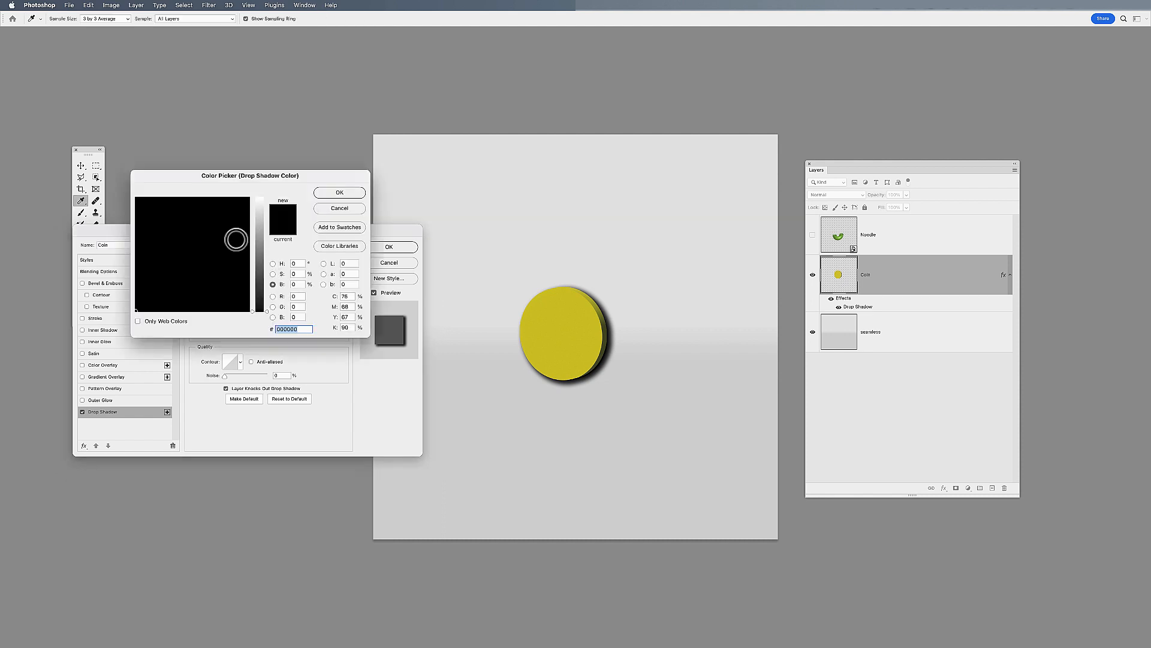
click(622, 412)
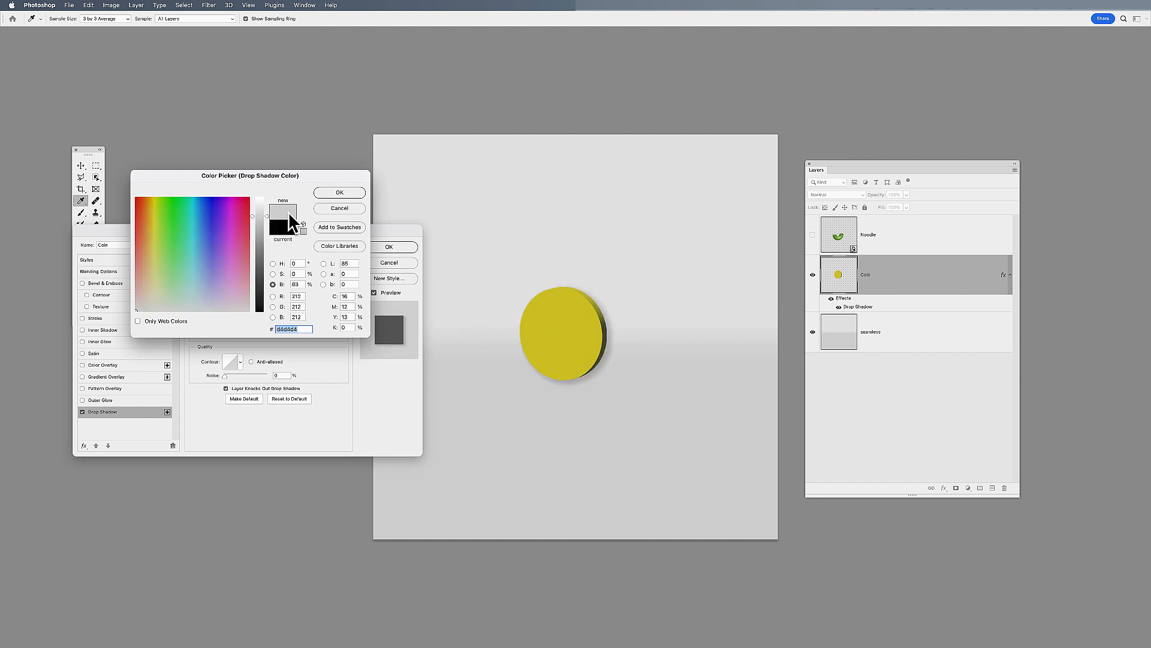
drag(265, 221, 264, 289)
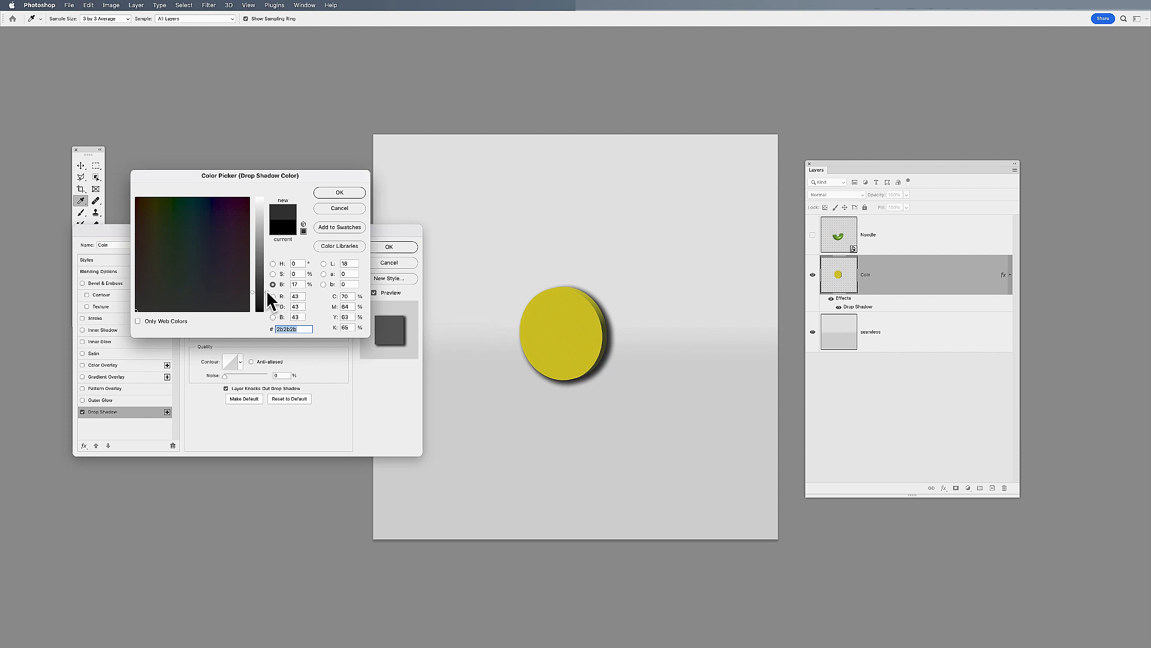
click(340, 191)
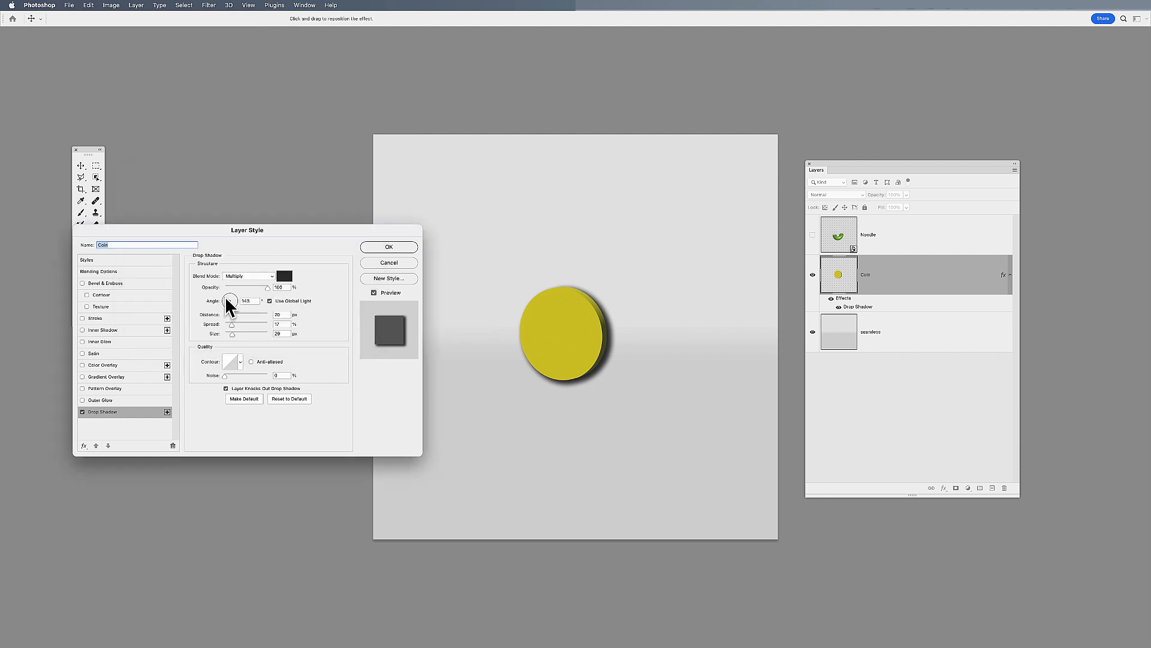
Adjust the drop shadow's angle and spread, set the distance to 16 px and the size to 24 px, and apply the effect
drag(226, 298, 198, 282)
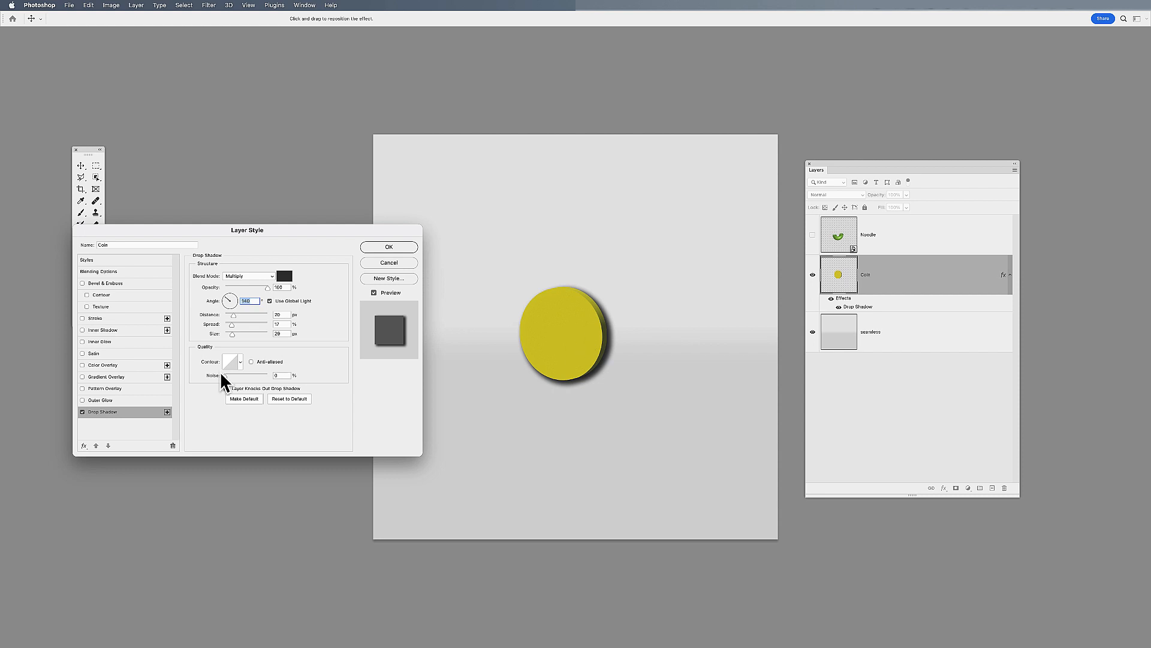
drag(229, 301, 227, 301)
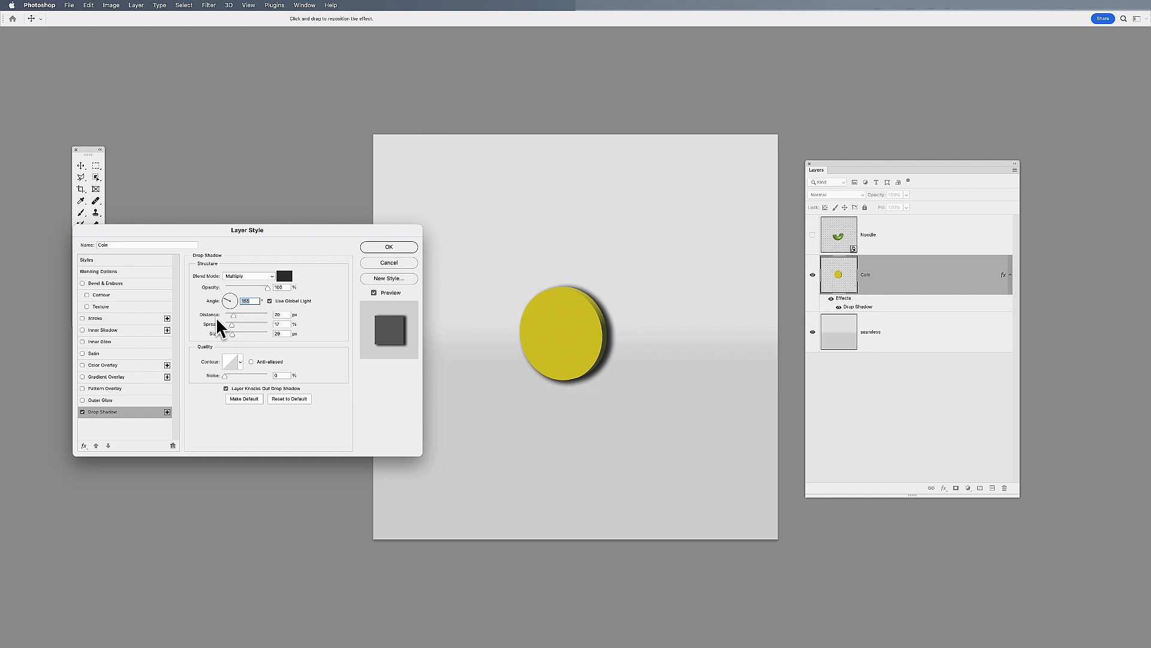
mouse_move(234, 316)
mouse_down()
mouse_move(262, 314)
mouse_move(233, 315)
mouse_up()
mouse_move(232, 326)
mouse_down()
mouse_move(277, 325)
mouse_move(232, 334)
mouse_up()
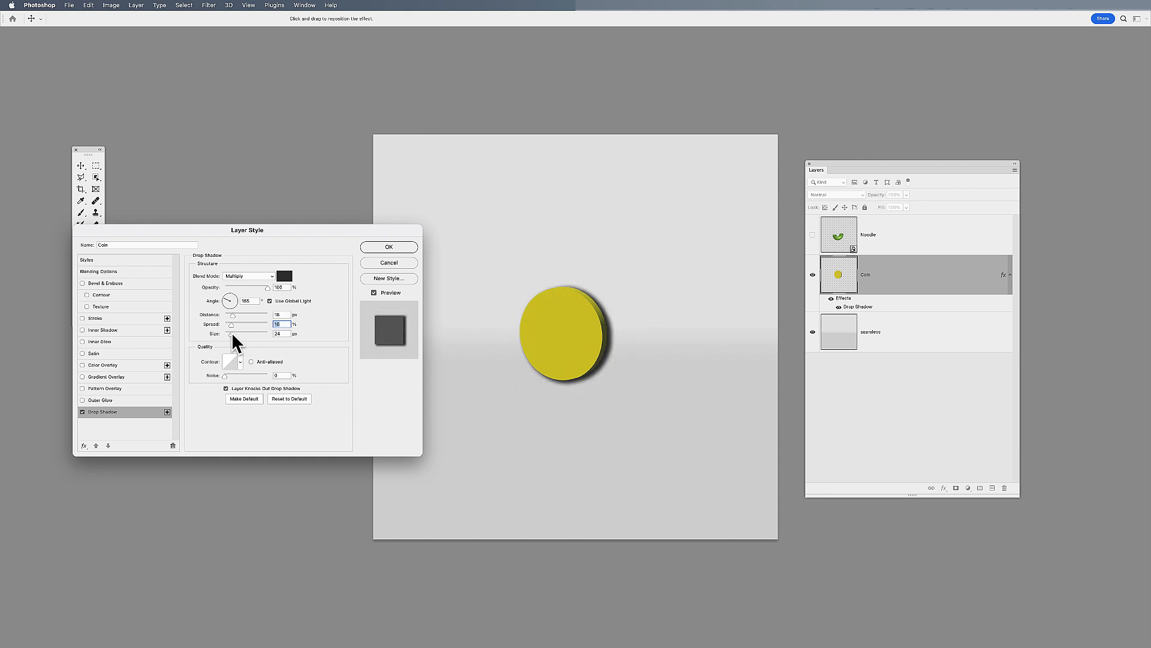
click(373, 246)
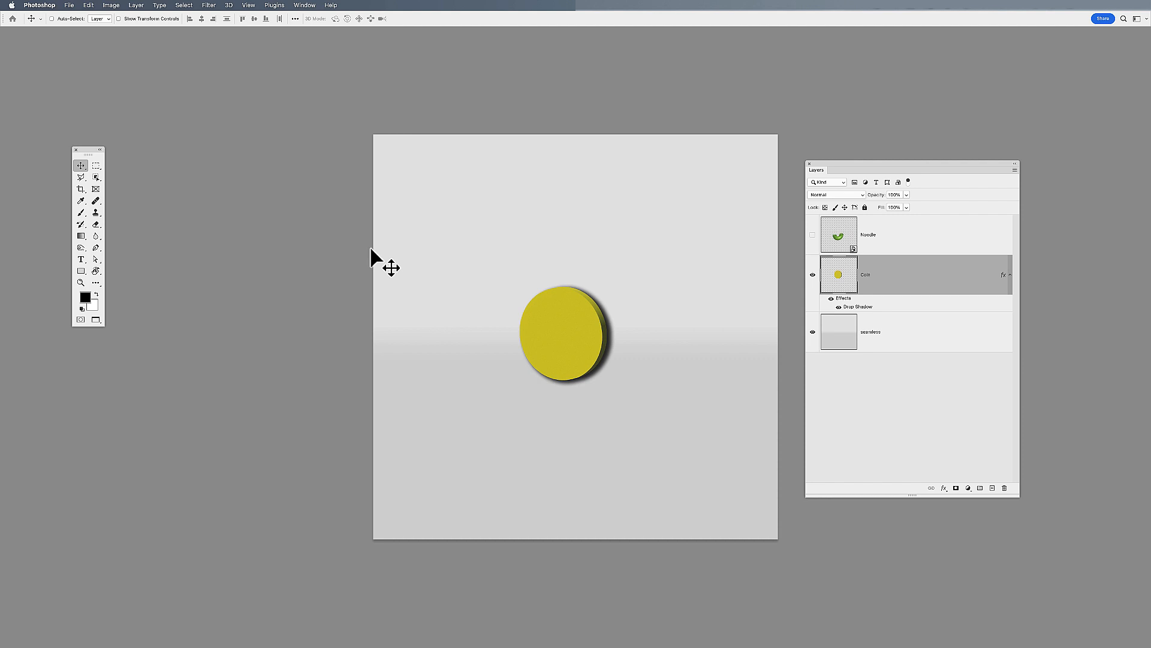
Separate the coin's drop shadow effect into its own layer and make that shadow layer active
right_click(855, 308)
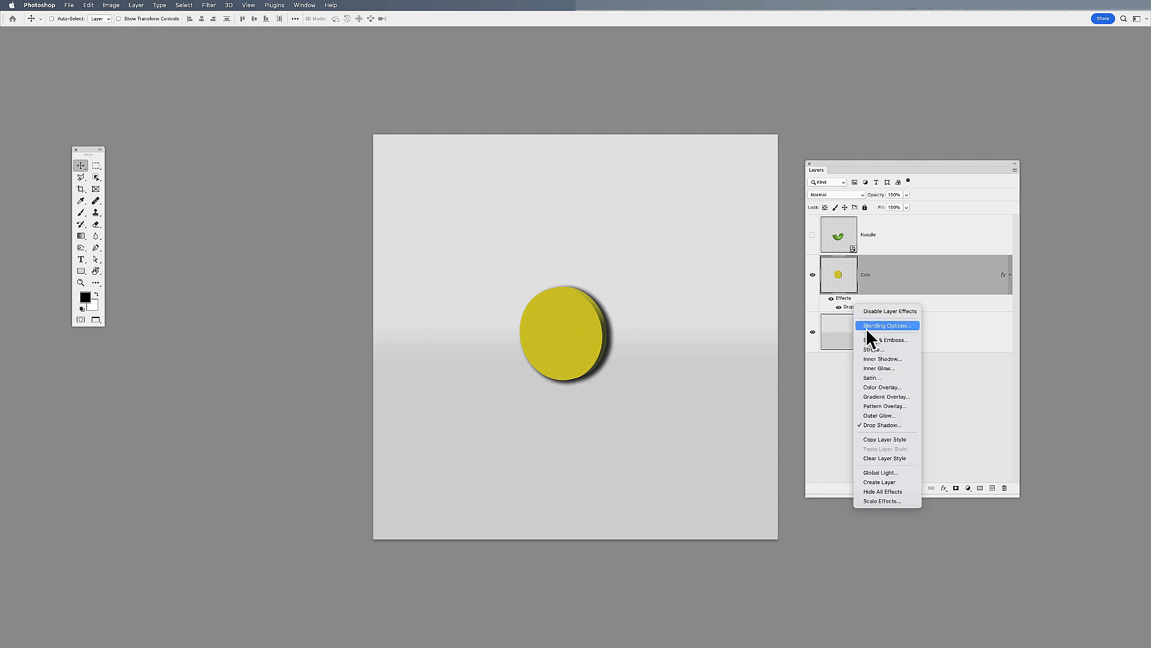
click(900, 483)
click(957, 328)
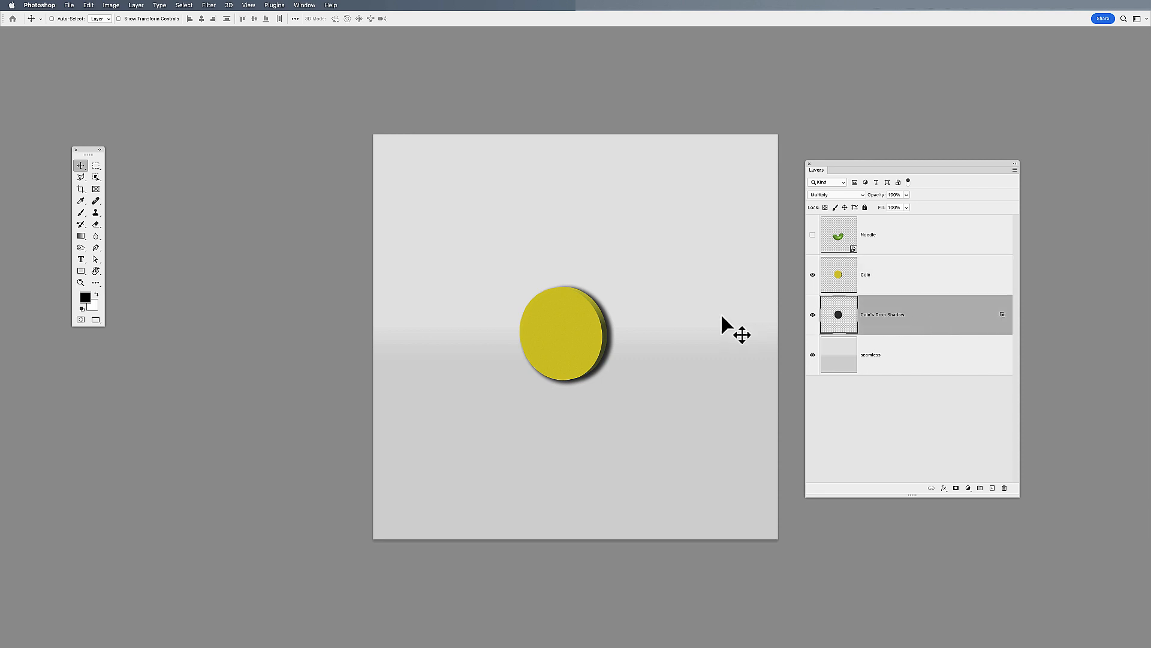
Distort the shadow layer to about 27% height and skew it right so it lies on the floor from the coin's base
key(super+t)
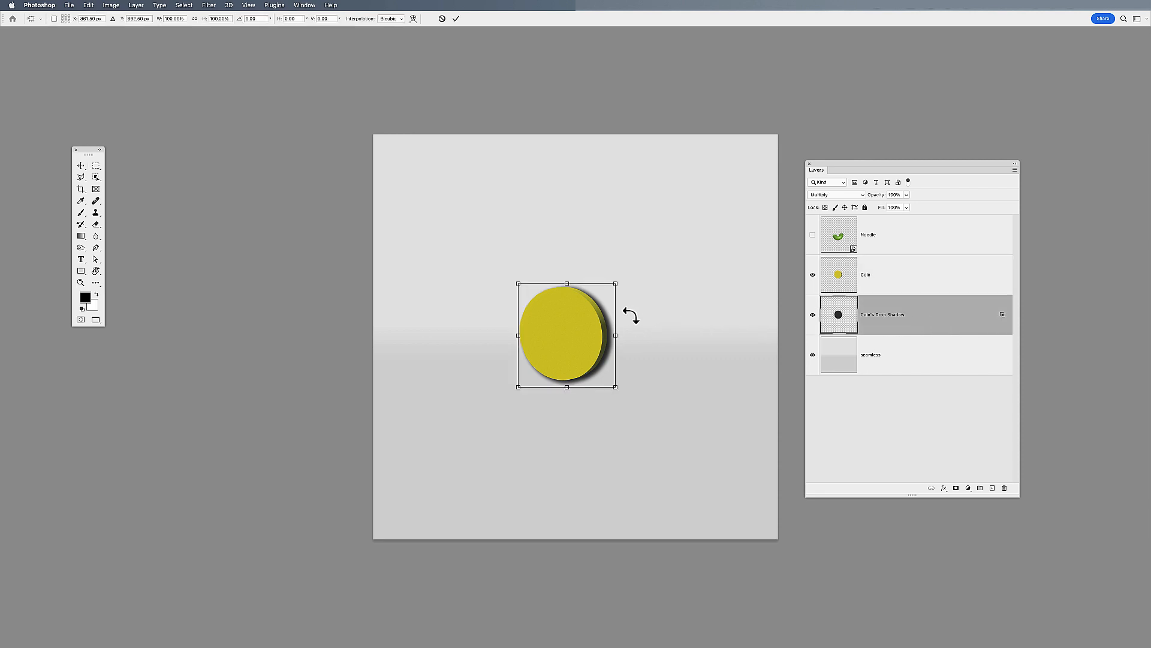
right_click(576, 307)
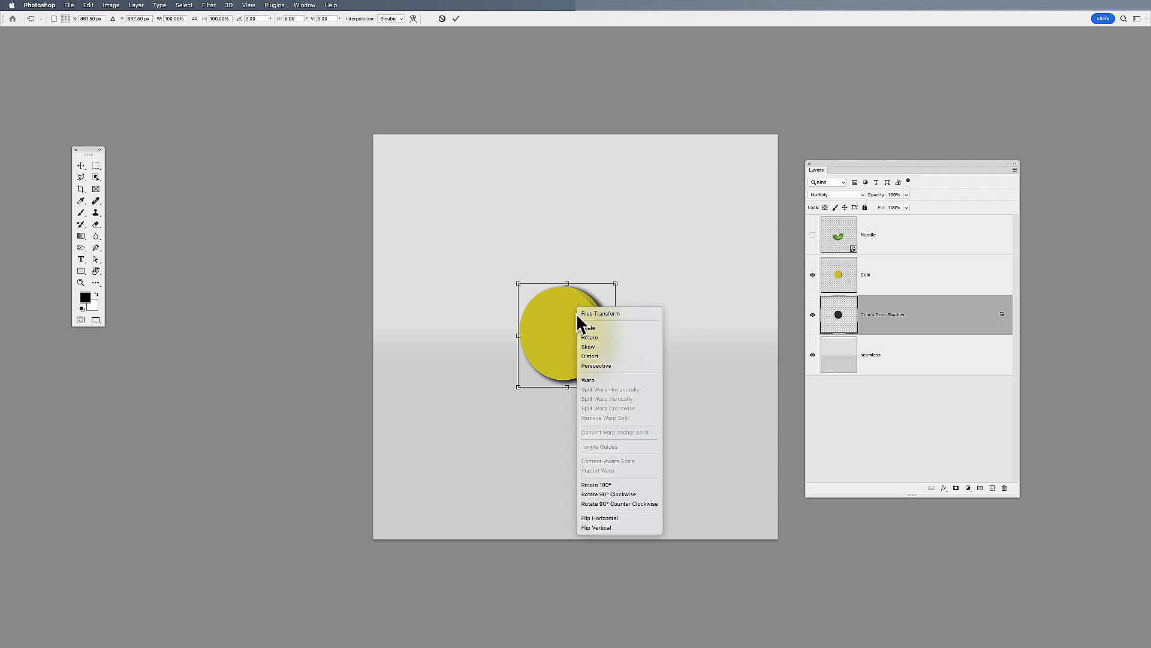
click(591, 357)
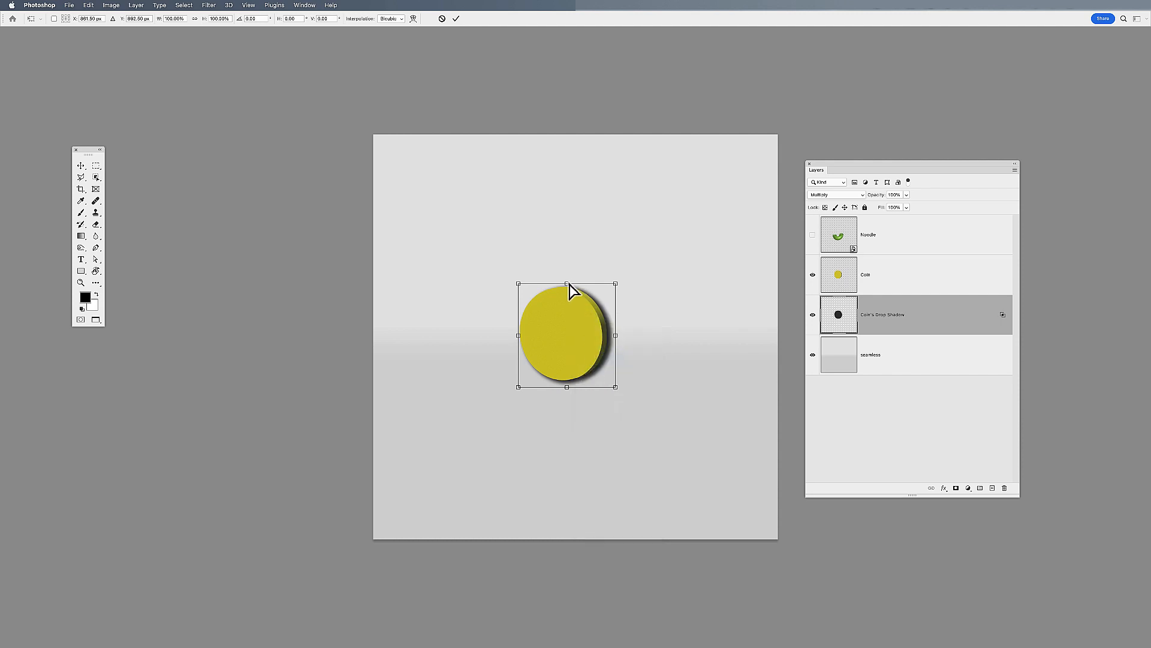
drag(568, 283, 621, 371)
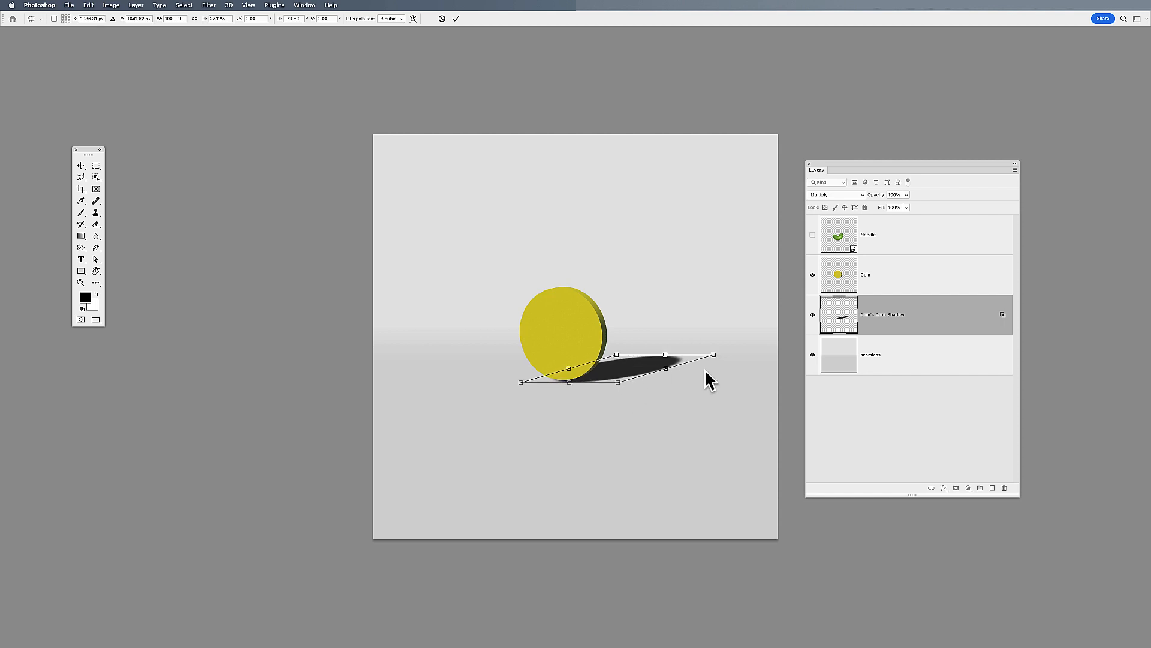
key(Return)
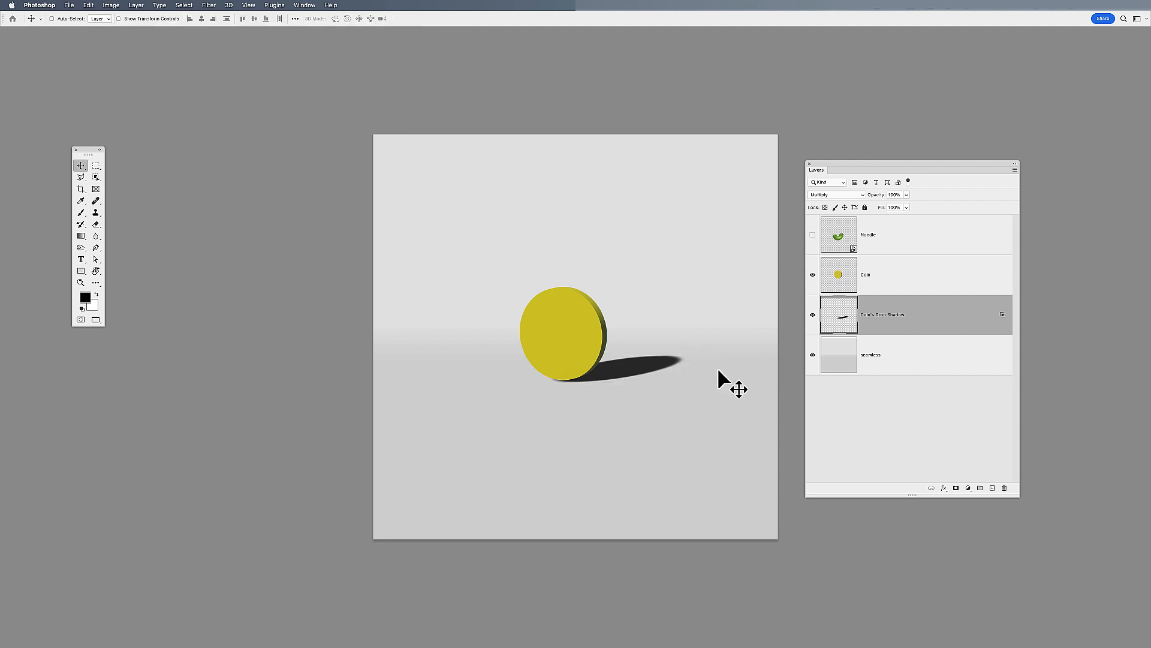
Start a Field Blur on the shadow layer, with the first pin at the coin's base set to 1 px
click(208, 5)
mouse_move(247, 129)
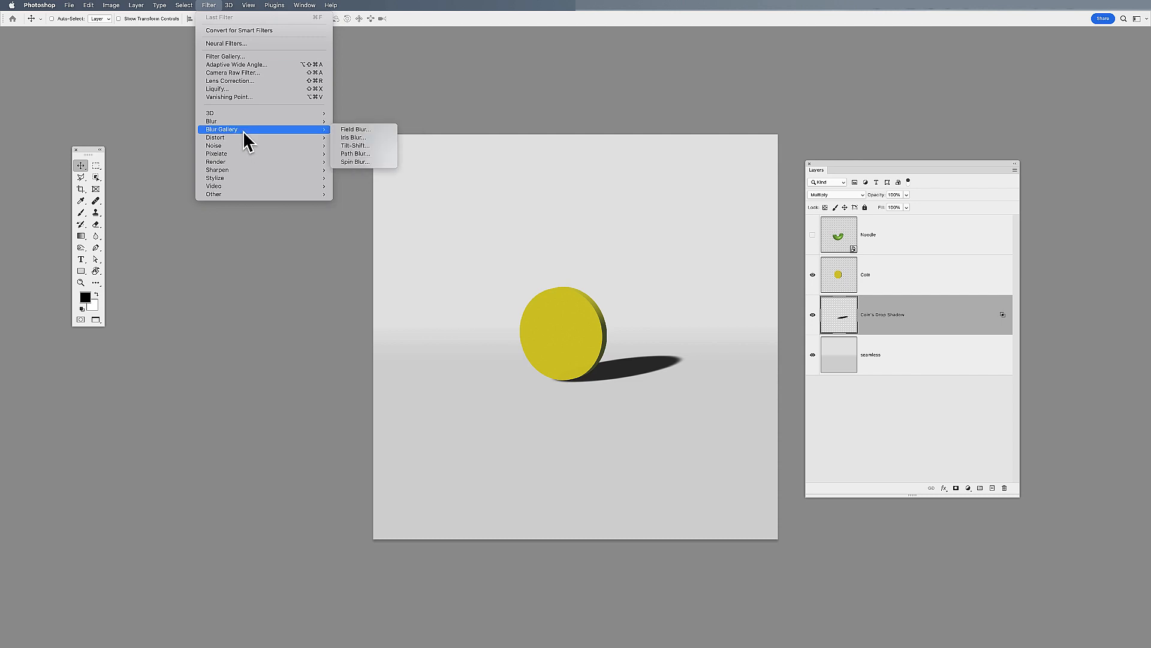
click(384, 129)
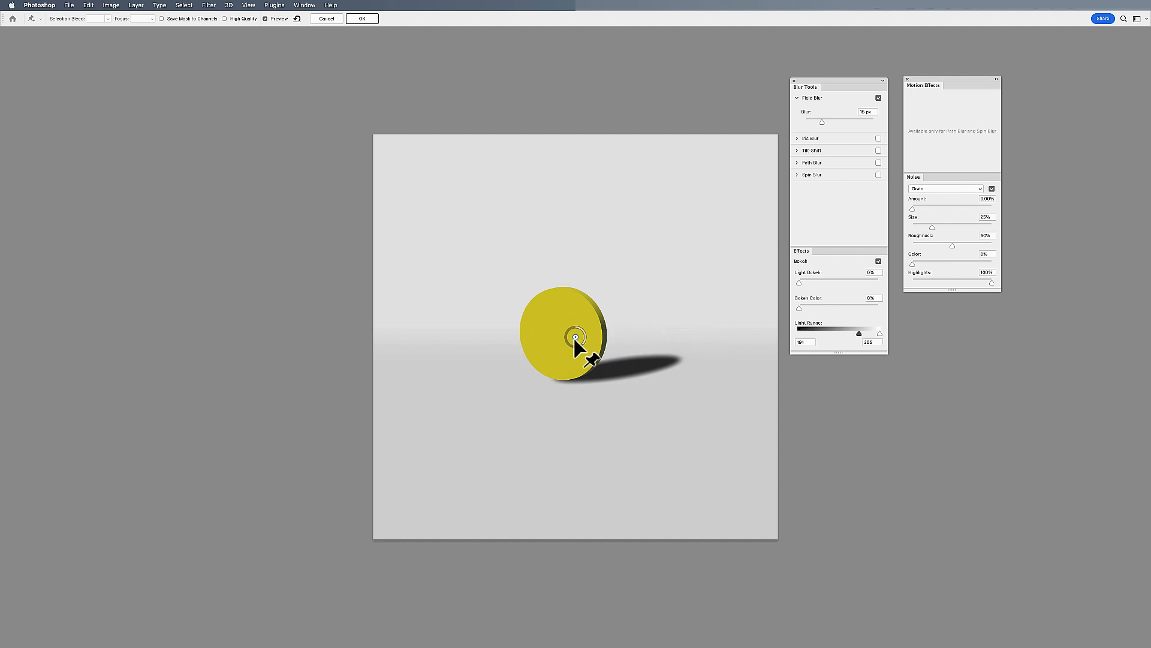
drag(569, 358, 568, 374)
drag(570, 386, 564, 370)
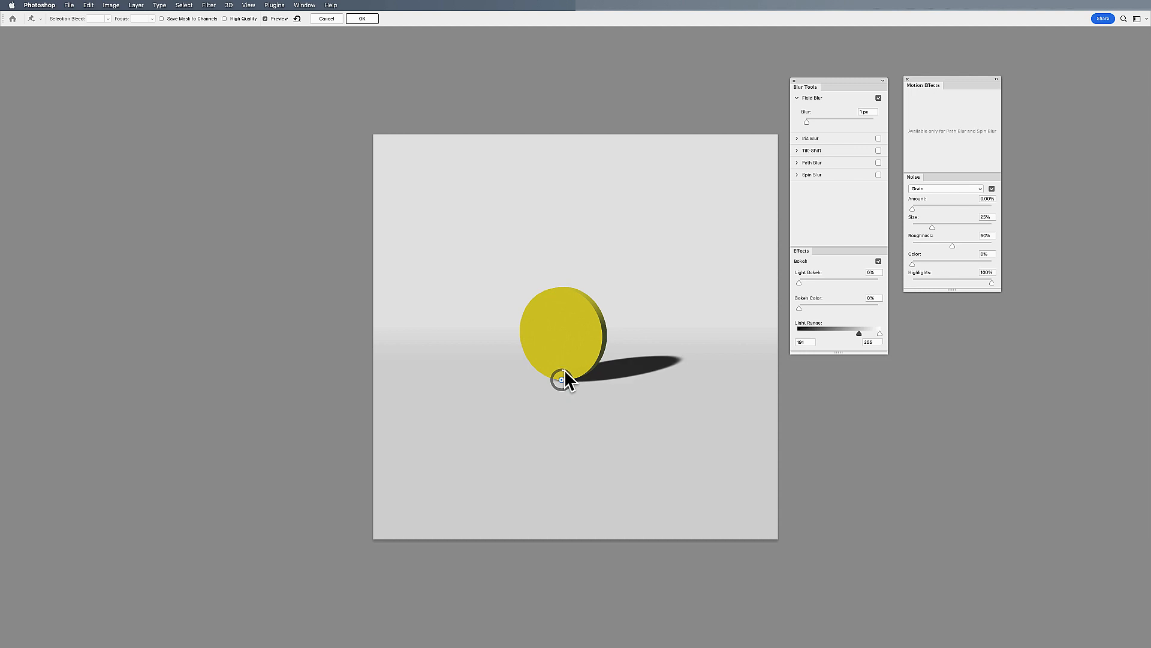
Add a second Field Blur pin beyond the shadow's far tip with a stronger blur than at the base, and apply the filter
click(712, 347)
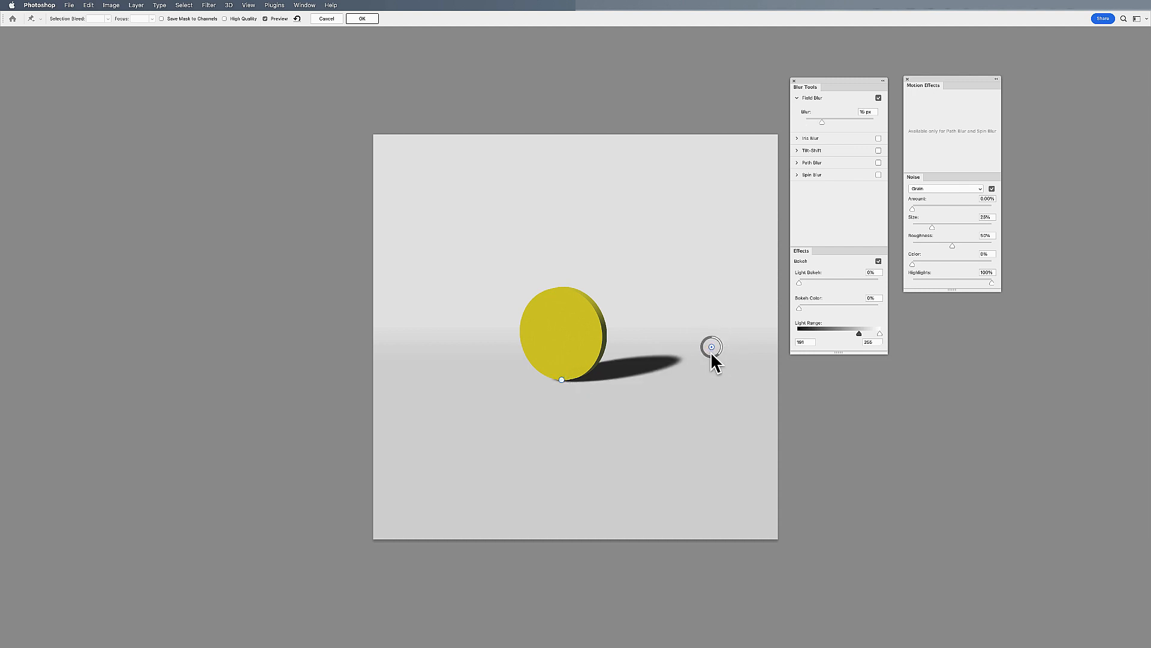
drag(718, 353, 704, 351)
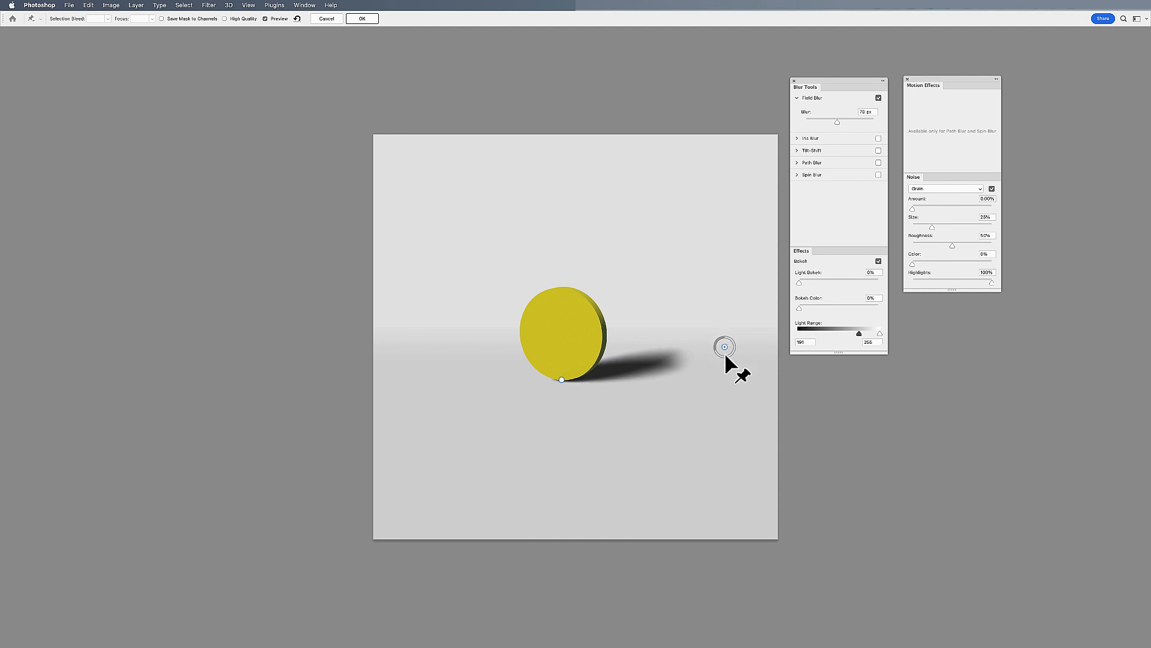
drag(718, 350, 719, 356)
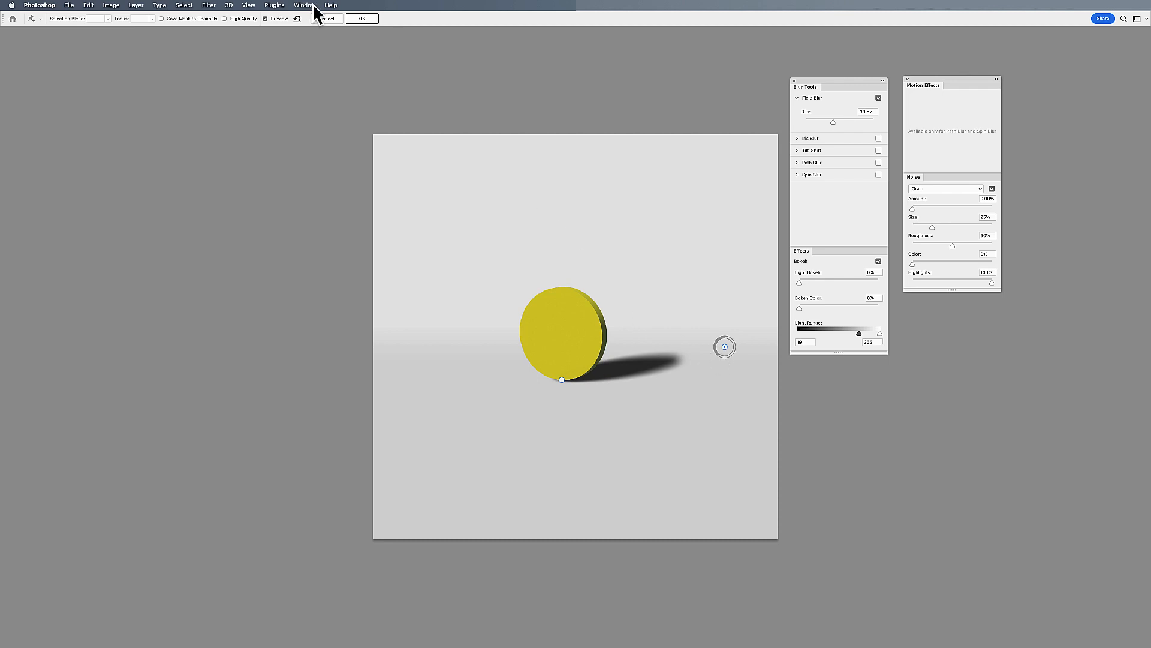
click(363, 18)
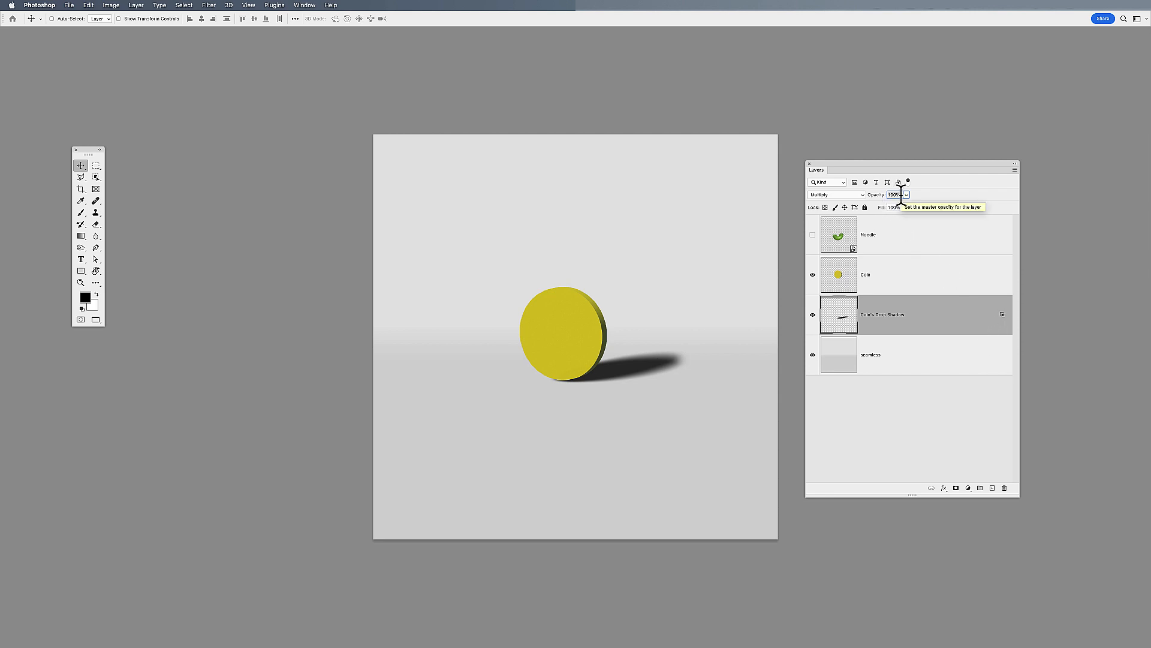
Set the shadow layer's opacity to 85% and duplicate the layer
text(85)
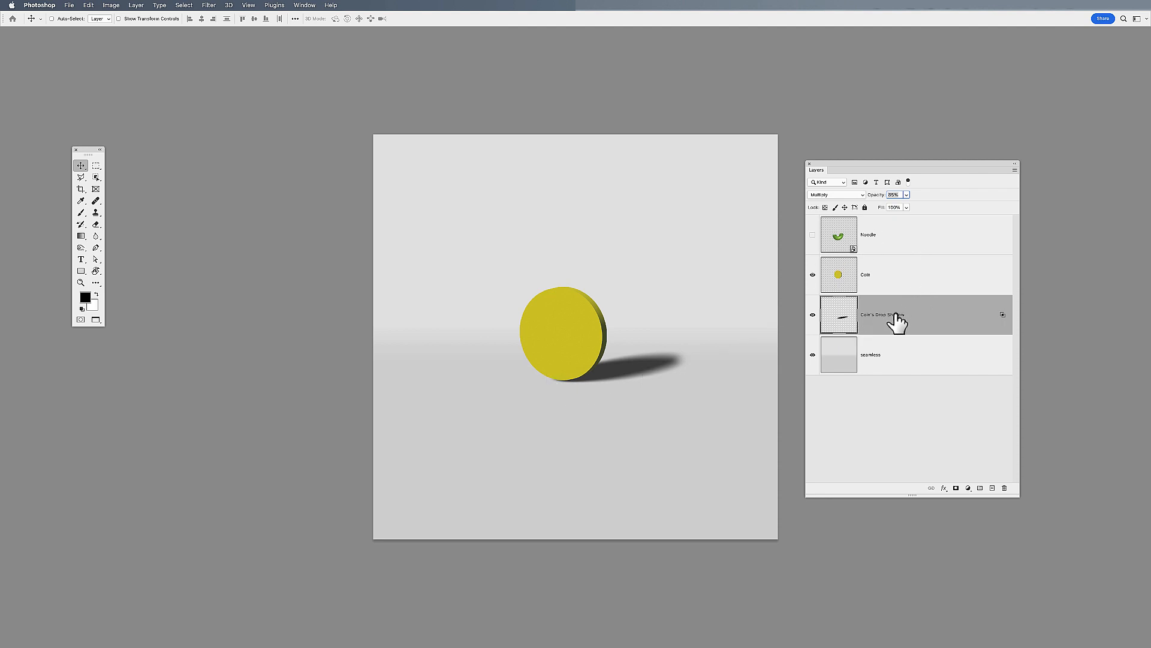
key(super+j)
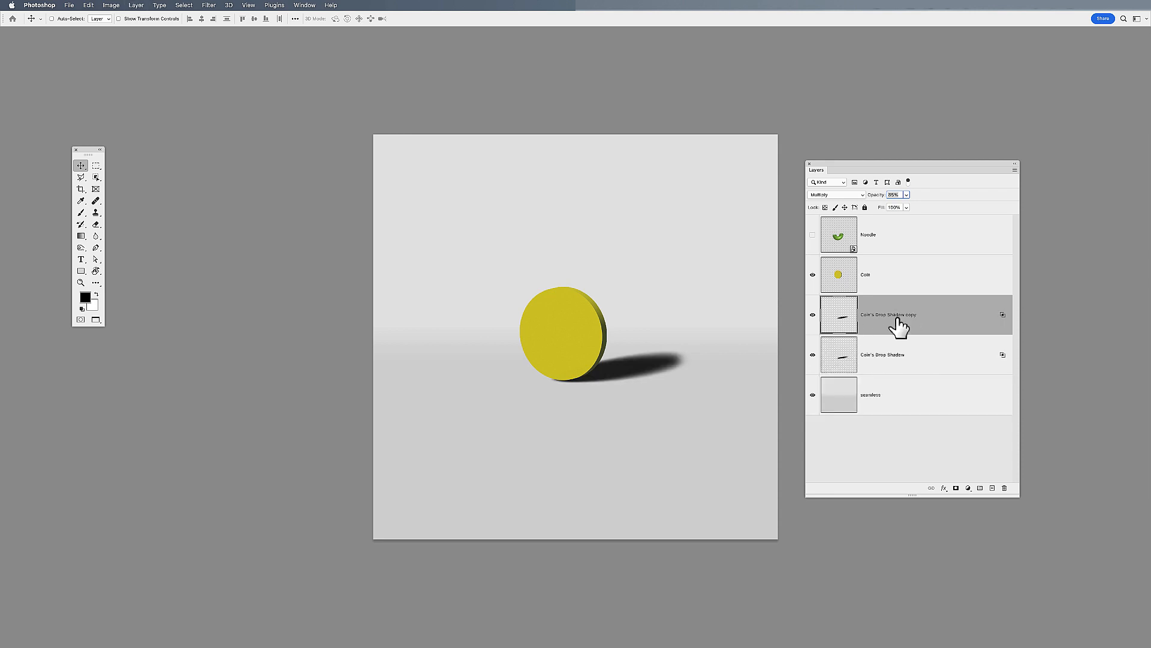
Scale the duplicated shadow to about 55% and rotate it slightly counterclockwise, keeping its near end under the coin
key(super+t)
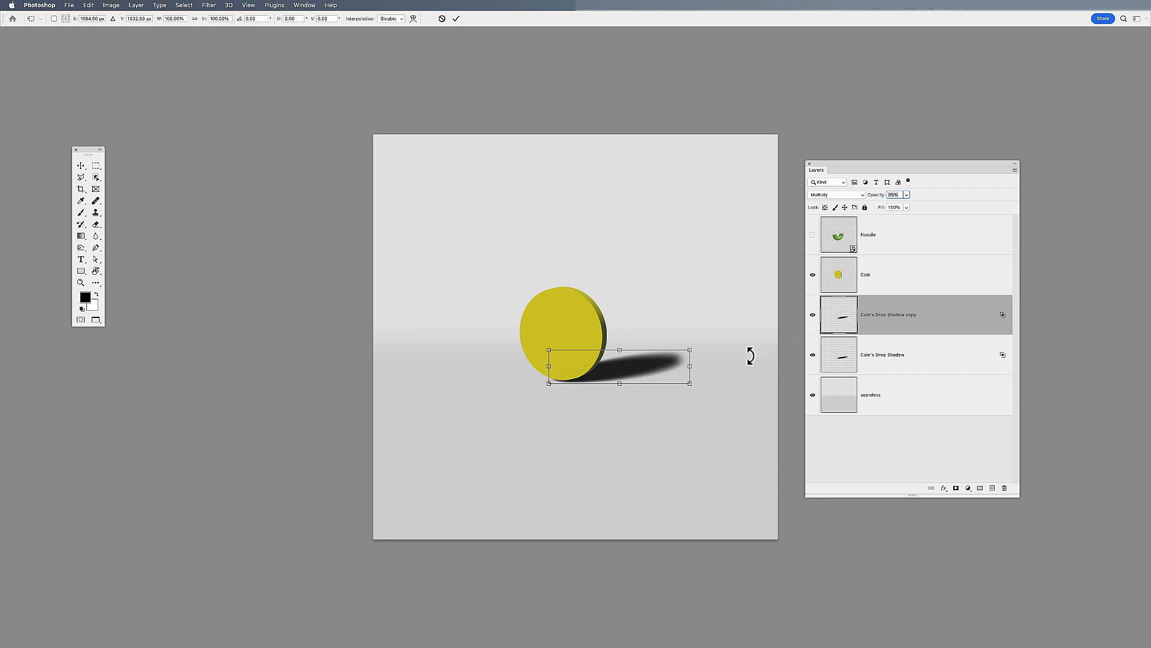
drag(690, 350, 633, 361)
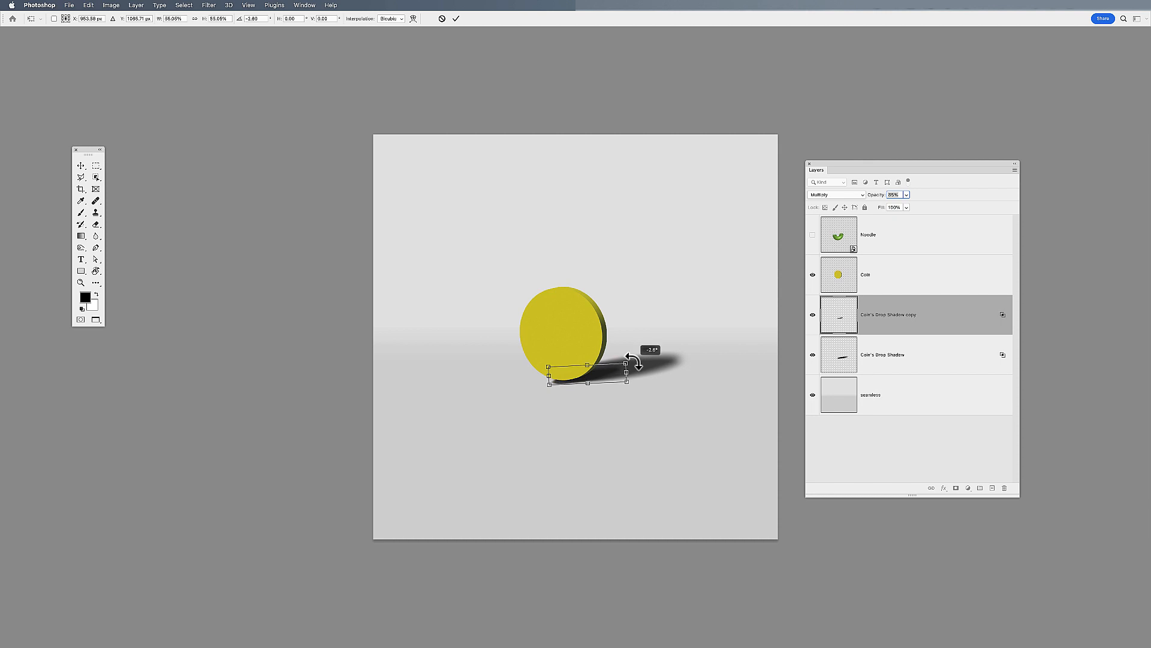
key(Return)
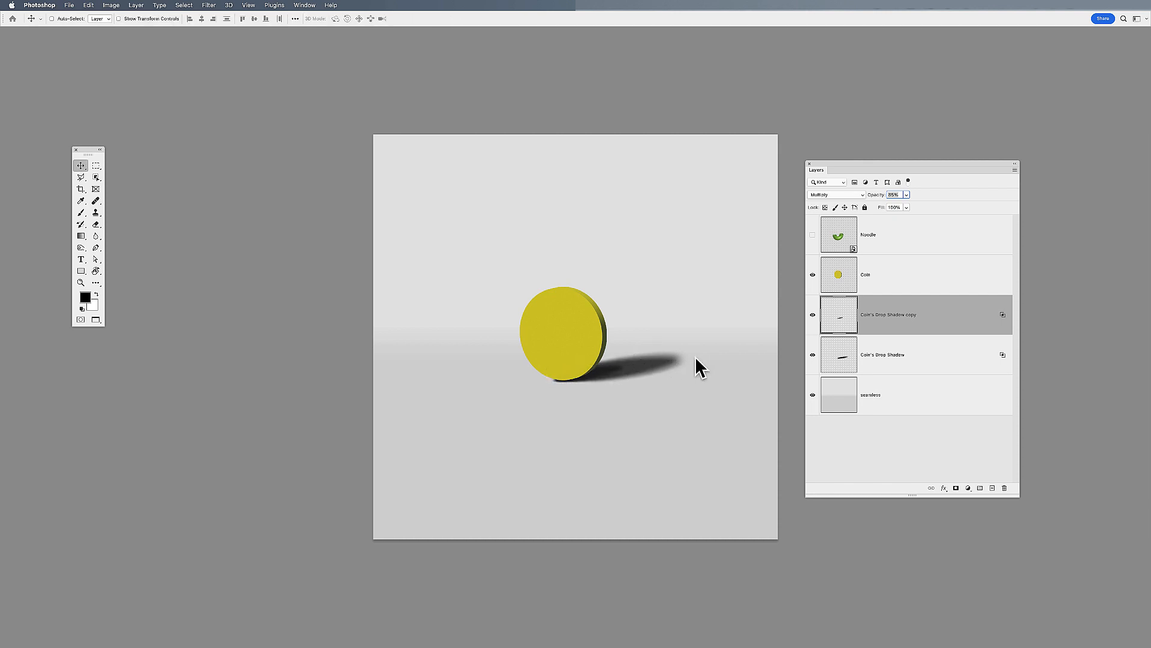
Lower the opacity of the smaller shadow copy to 77%
click(921, 359)
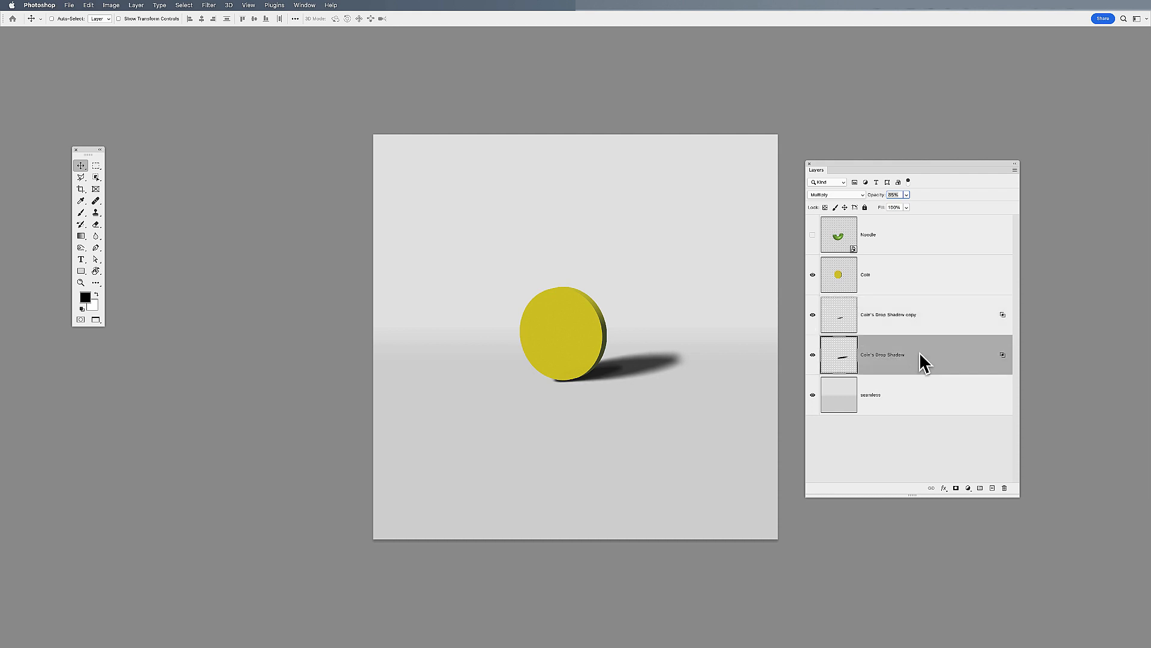
click(867, 330)
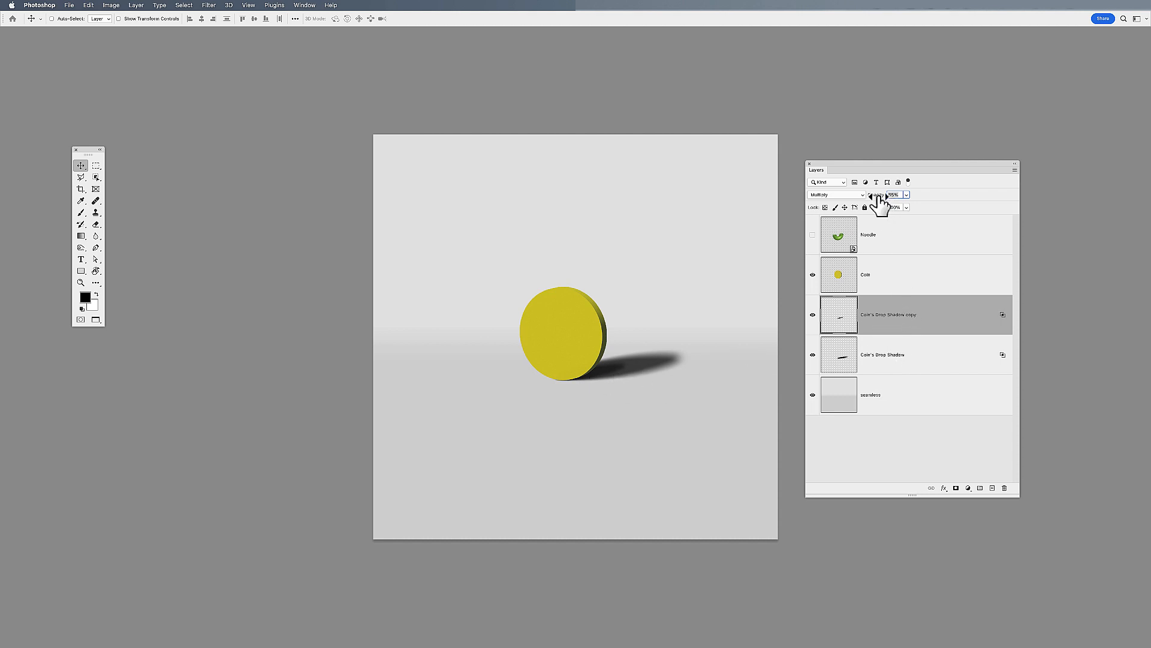
drag(879, 195, 874, 196)
Fine-tune the smaller shadow copy with Free Transform so it follows the direction of the longer shadow
key(super+t)
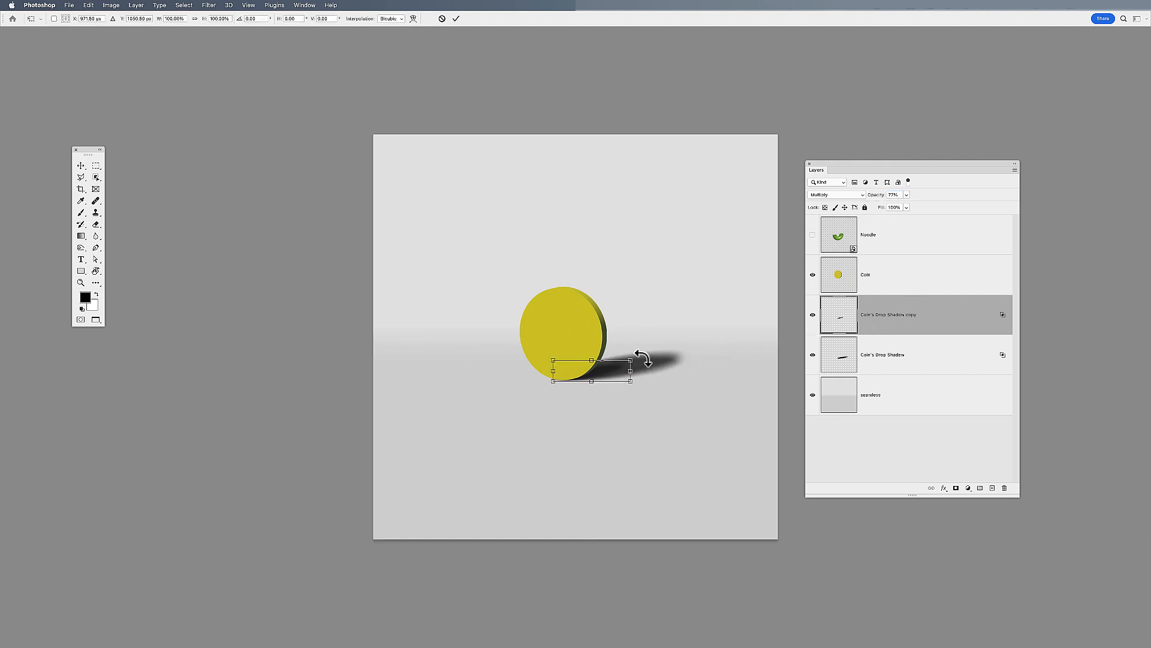
drag(630, 361, 638, 357)
key(Return)
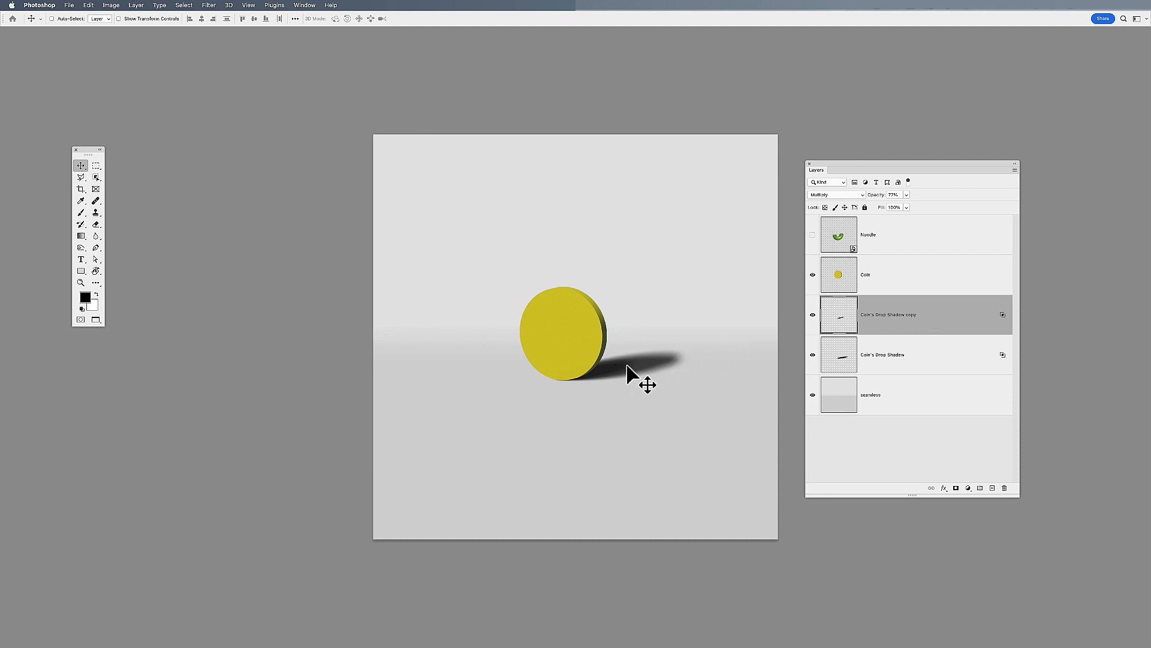
Apply a Field Blur to the smaller shadow copy, with the blur pin near its far end and the coin end kept sharper
click(209, 5)
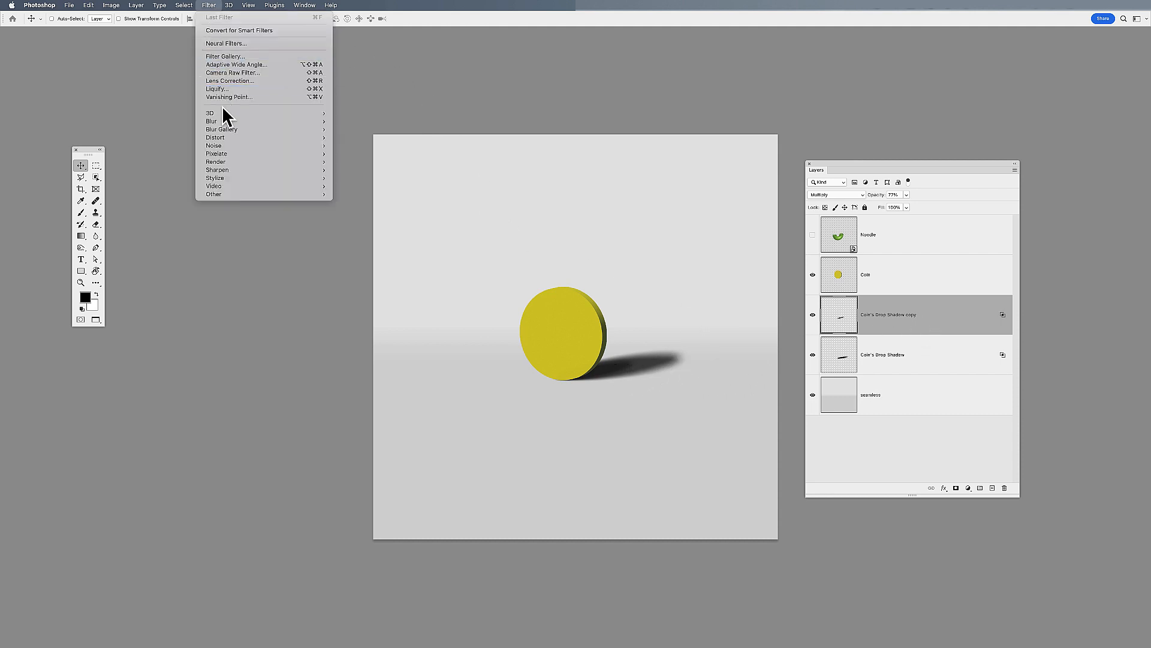
mouse_move(233, 129)
click(360, 130)
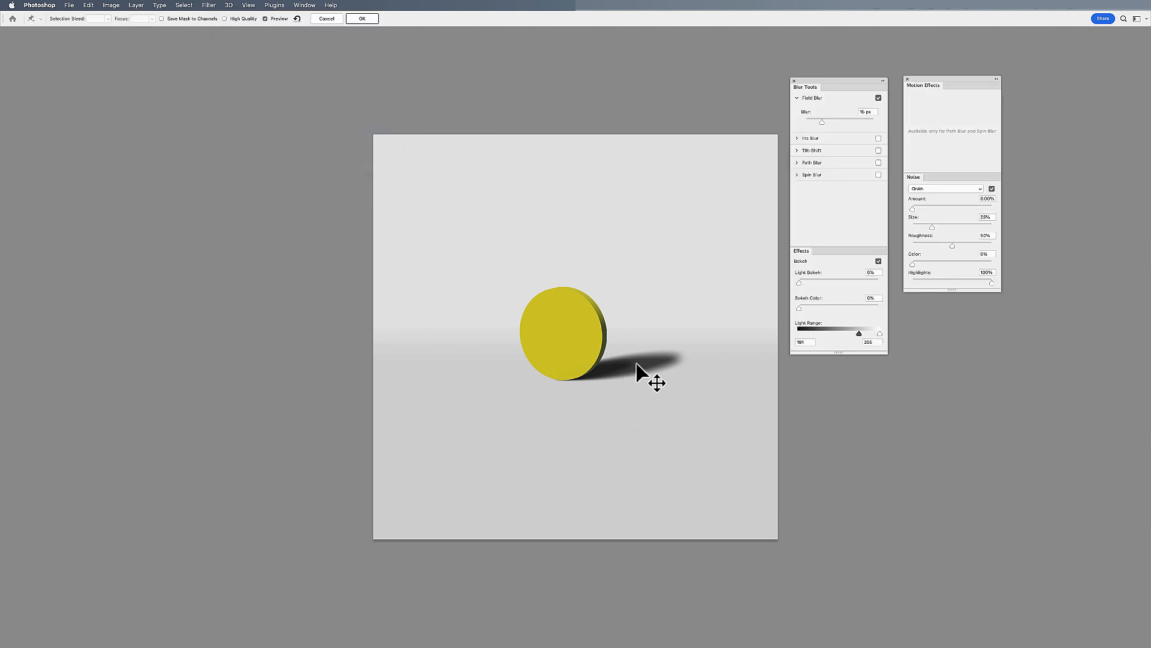
drag(575, 338, 651, 347)
drag(658, 355, 655, 356)
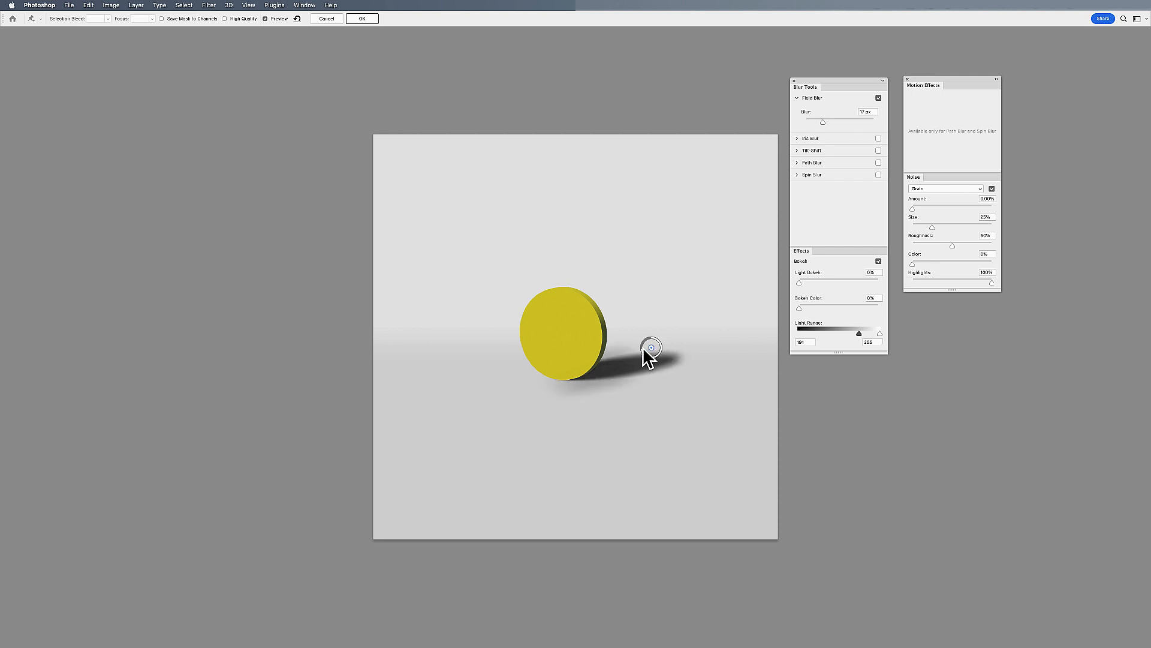
drag(650, 352, 655, 359)
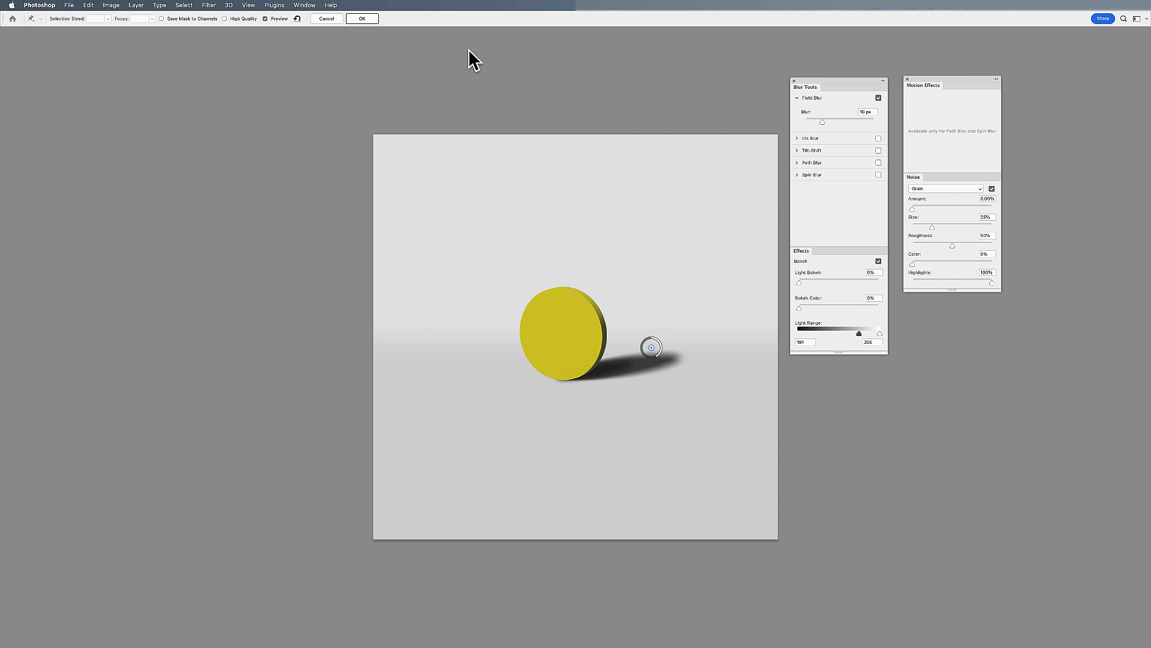
click(366, 18)
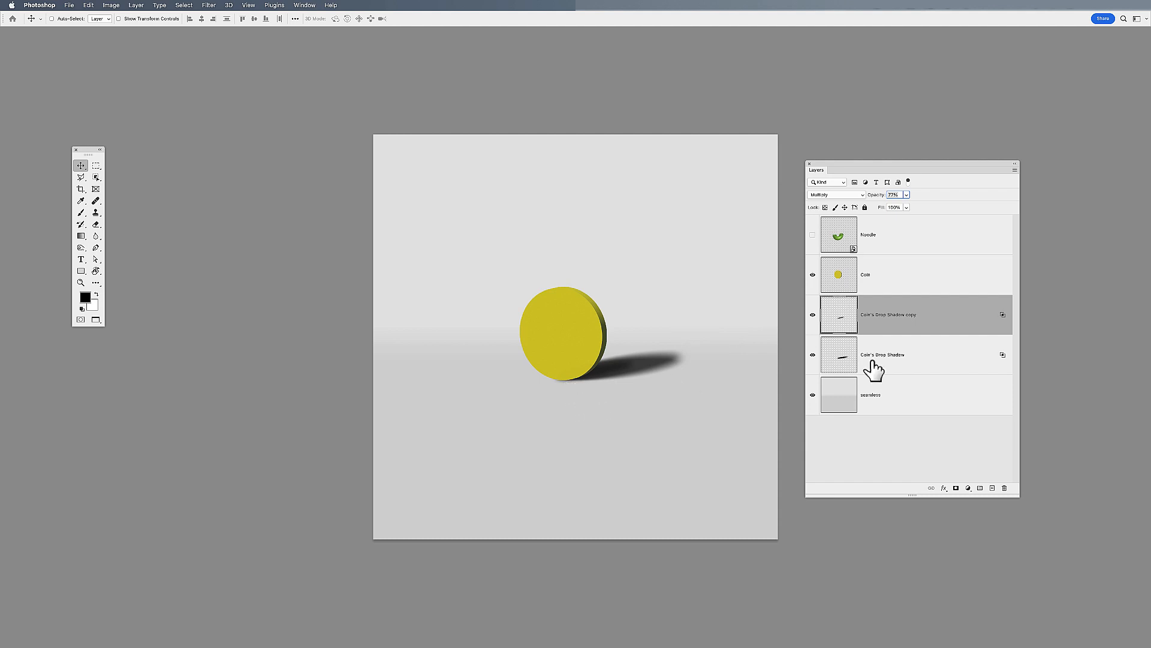
Select both cast shadow layers and nudge the shadow so it meets the coin's bottom edge
click(840, 366)
key(Down)
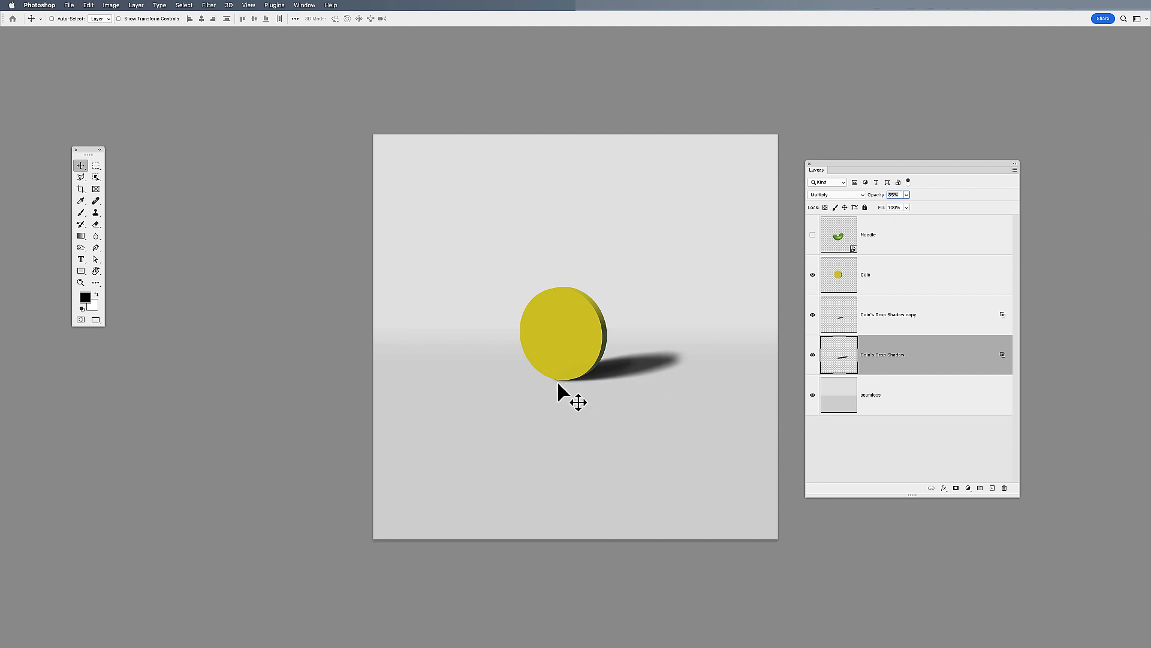
click(841, 320)
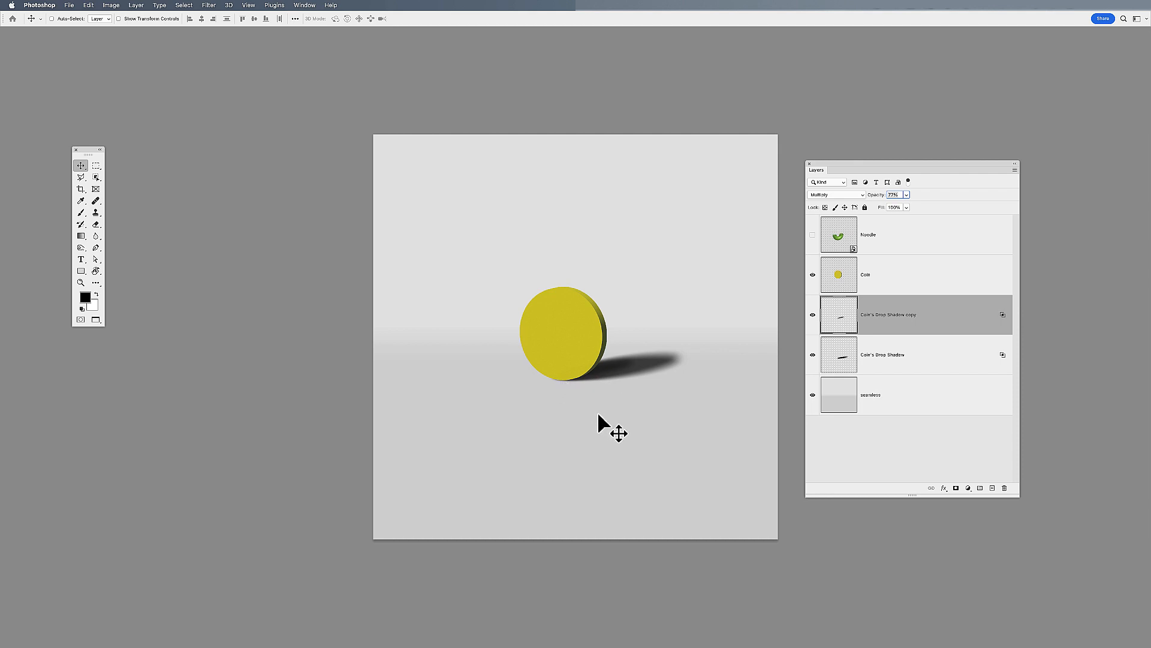
shift+click(918, 361)
drag(655, 367, 655, 367)
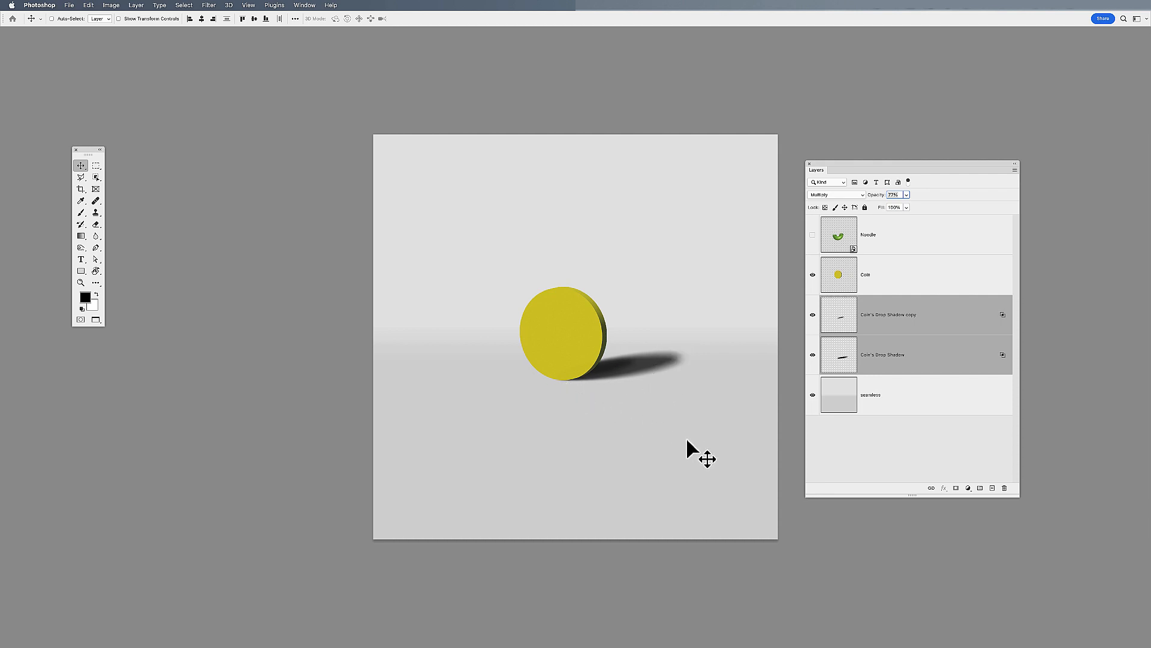
With both cast shadows hidden, add a drop shadow to the Coin layer, separate it into its own layer and select that layer
click(944, 488)
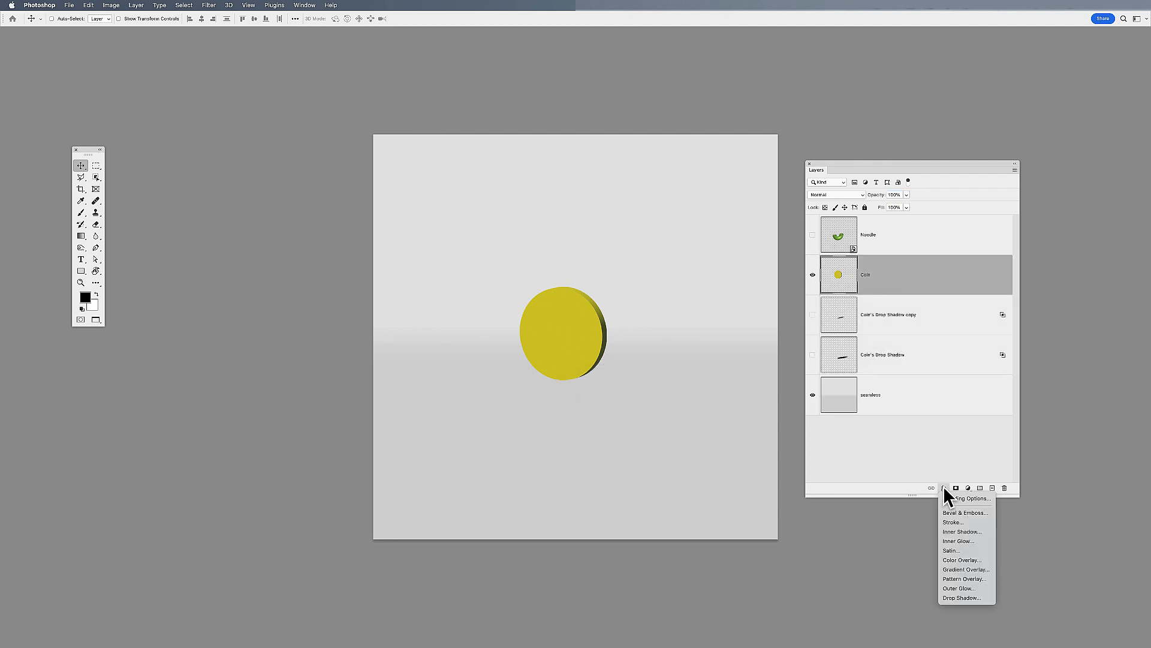
click(963, 597)
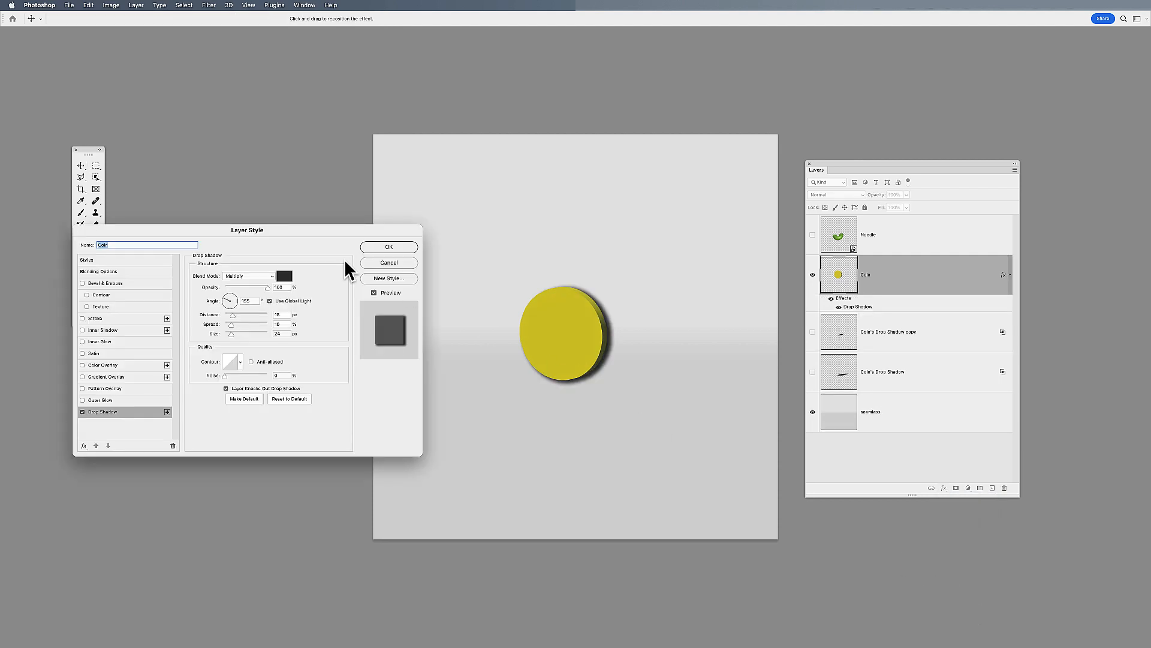
click(391, 246)
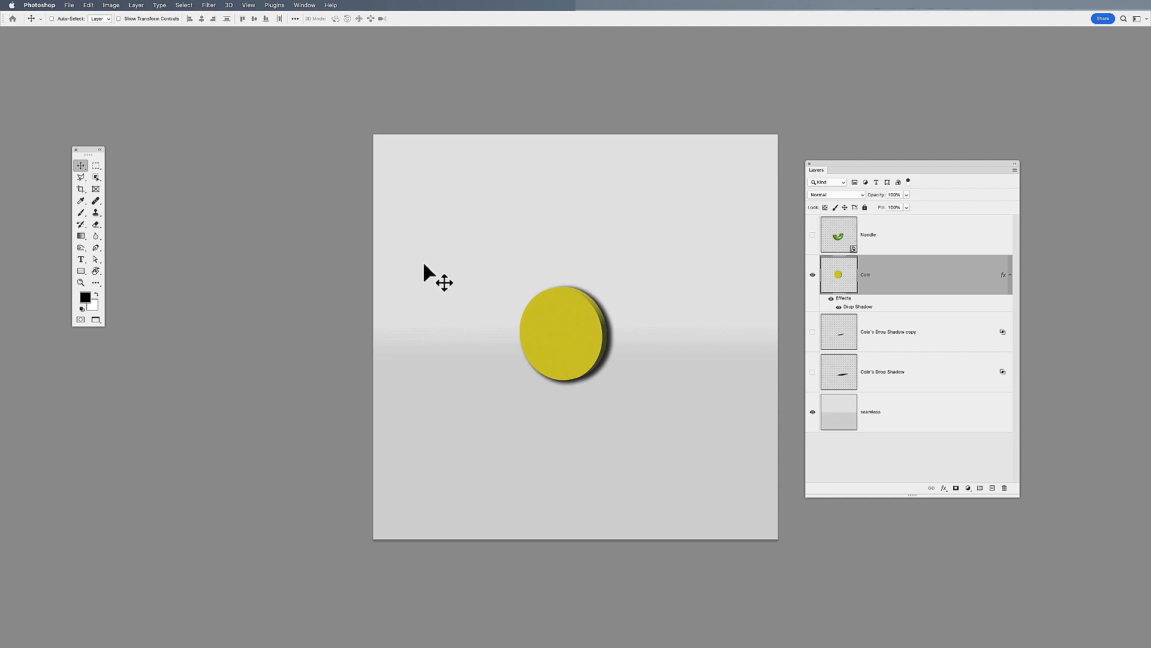
right_click(866, 307)
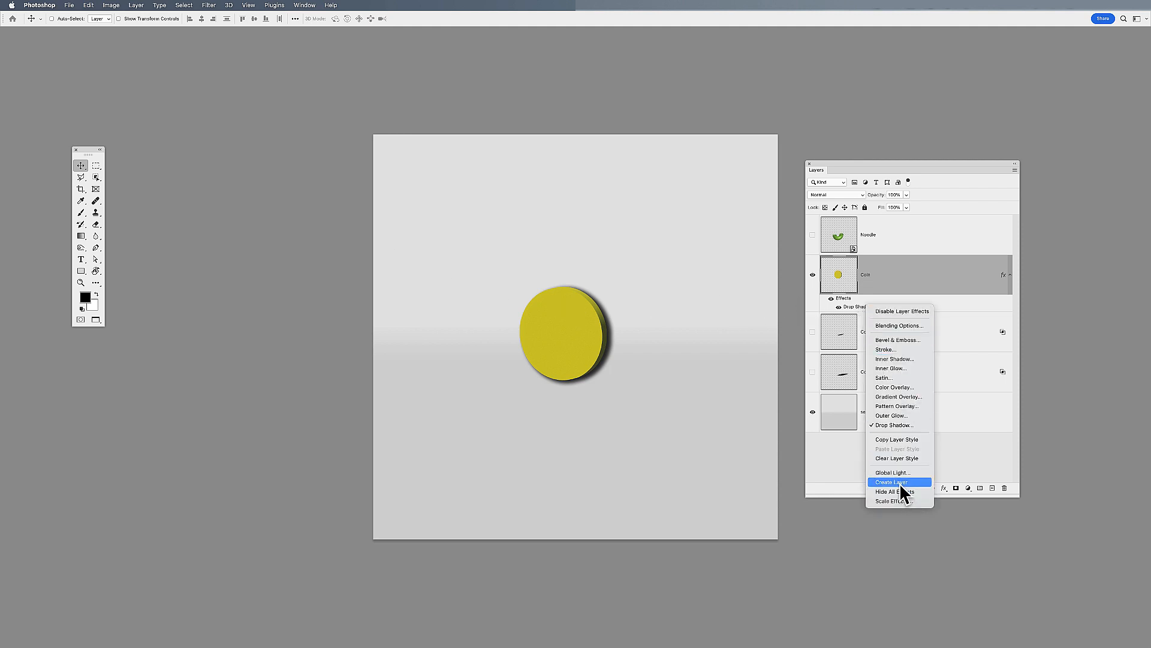
click(900, 483)
click(877, 324)
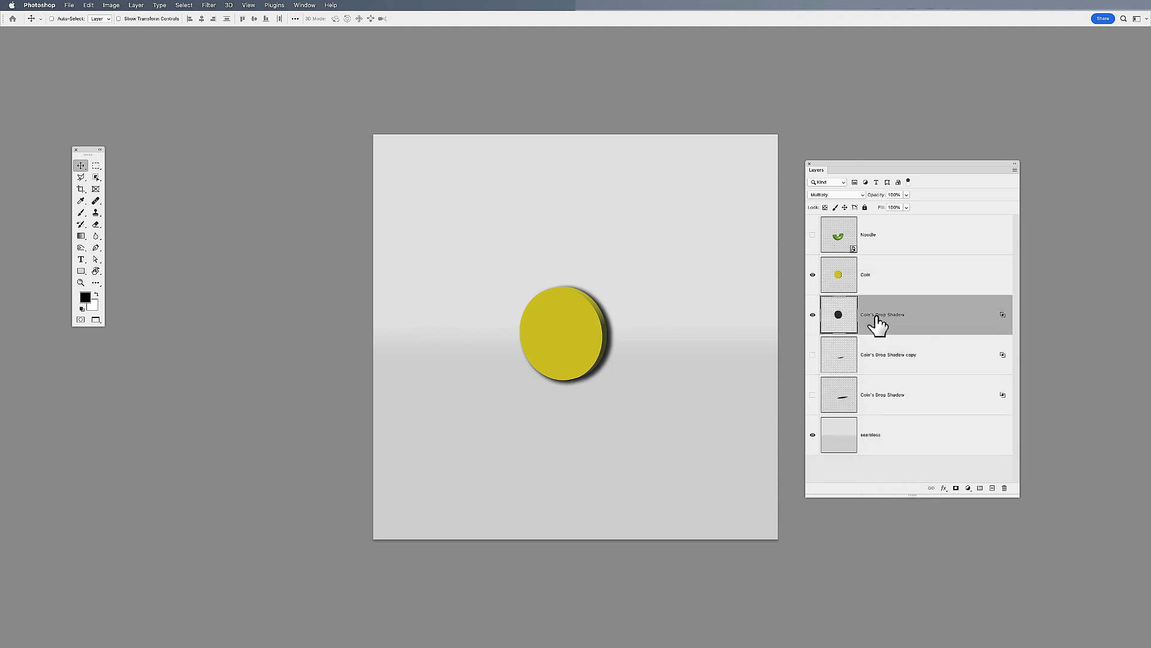
Flatten the new drop shadow with Free Transform into a thin, slightly tilted sliver directly beneath the coin
key(ctrl+t)
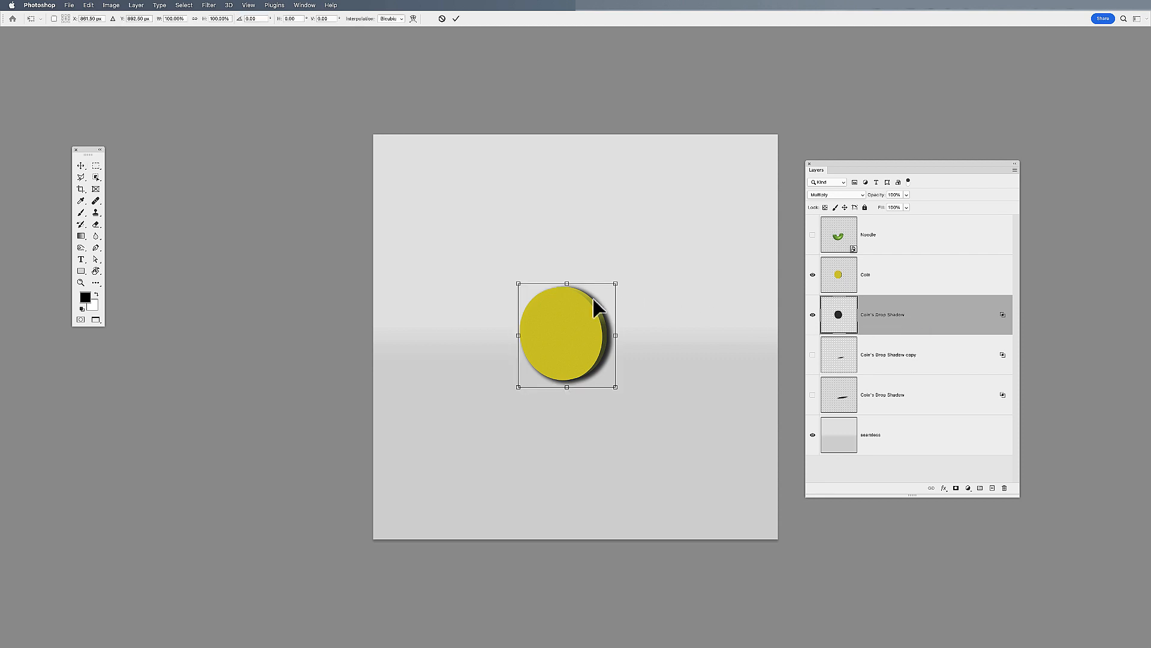
drag(565, 282, 544, 384)
key(Return)
key(ctrl+t)
key(Return)
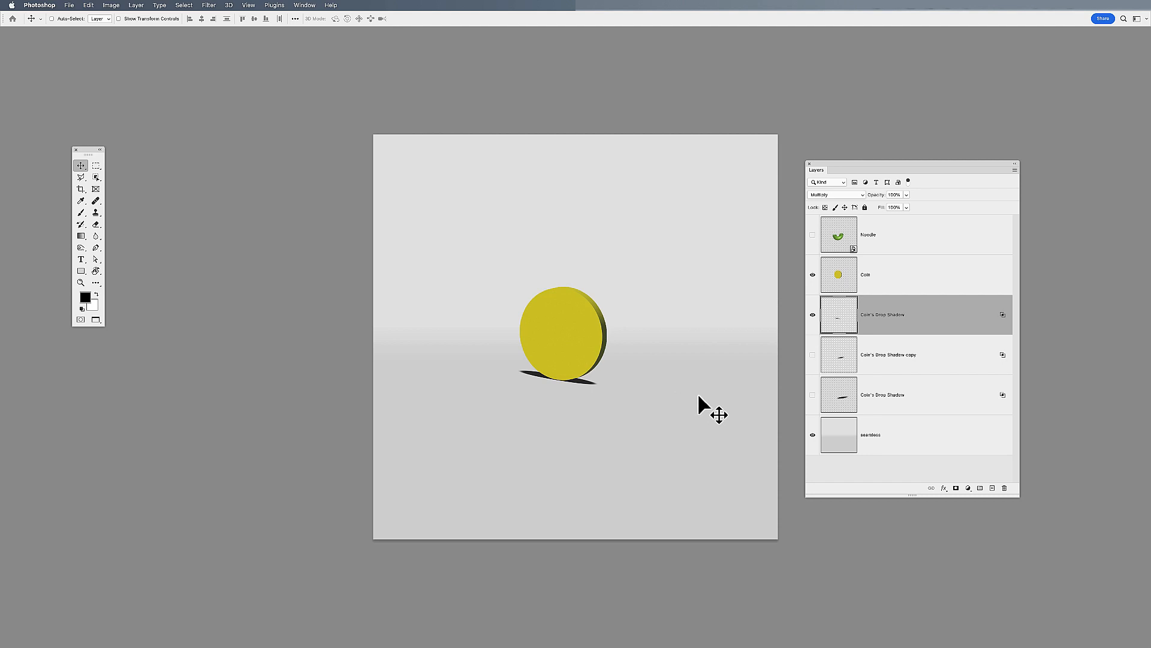
Set up a Field Blur on the flat shadow with 15 px pins beyond both ends and a 0 px pin at the coin's contact point
click(209, 5)
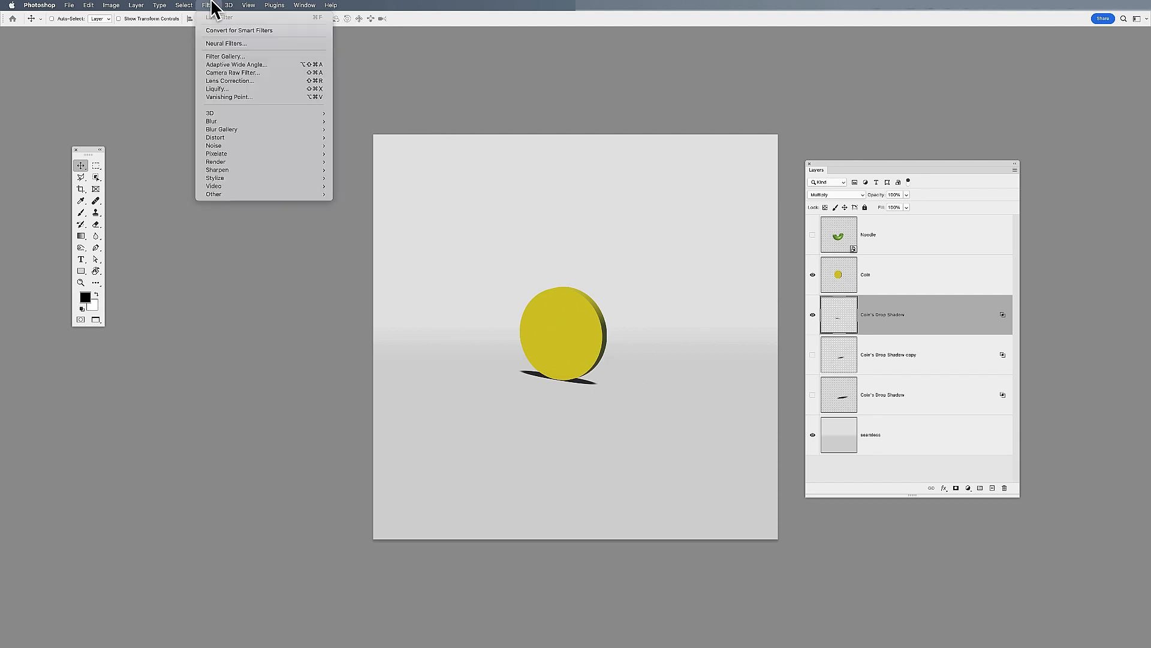
mouse_move(222, 128)
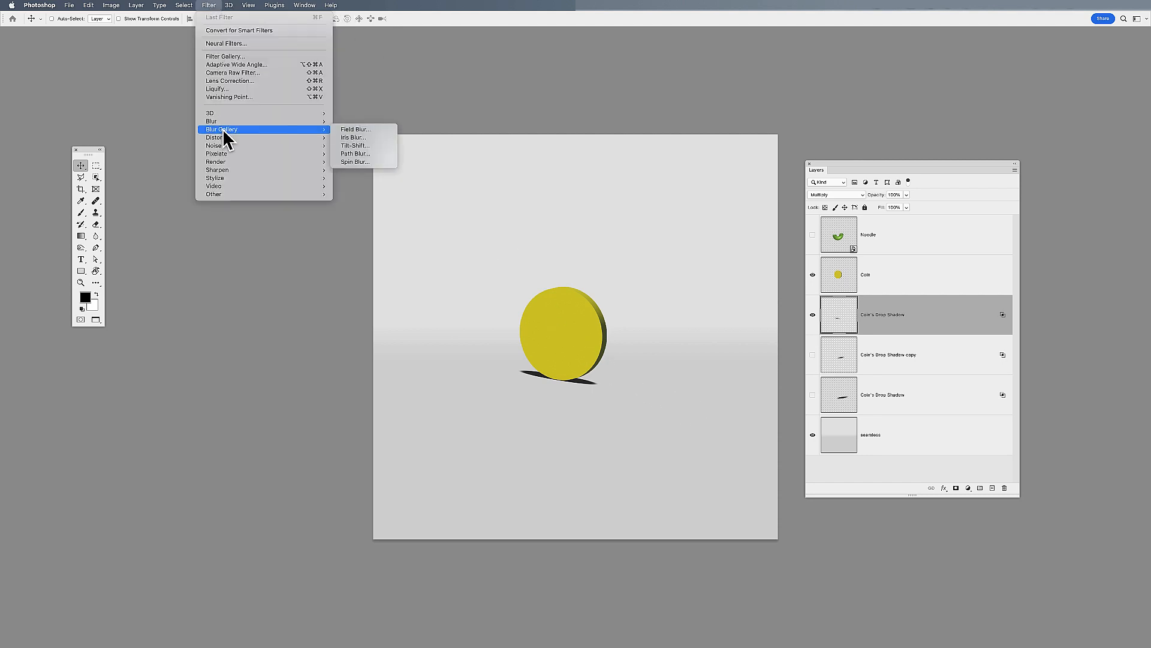
click(347, 129)
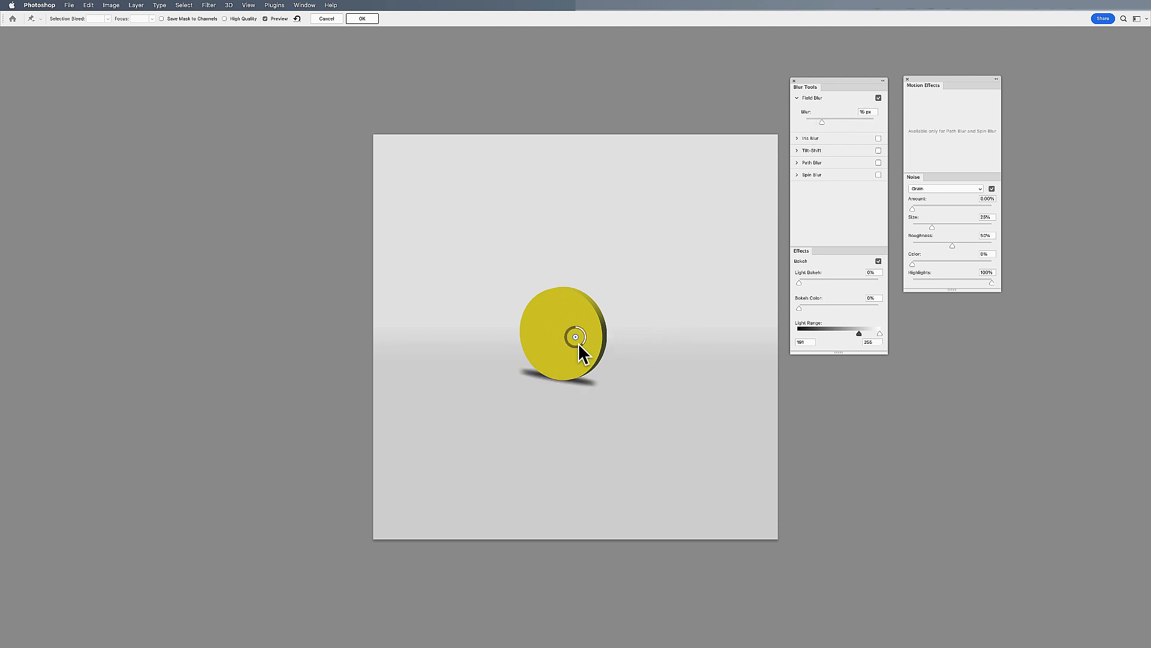
drag(576, 338, 603, 366)
click(485, 359)
click(557, 376)
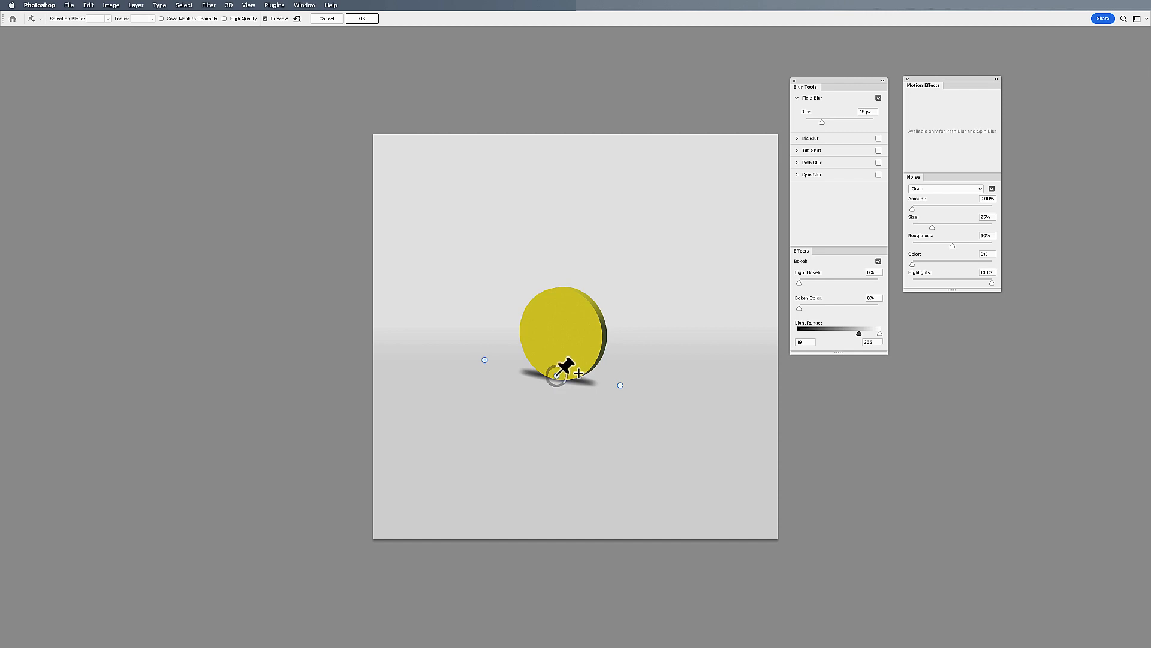
click(872, 112)
text(0)
key(Return)
click(620, 385)
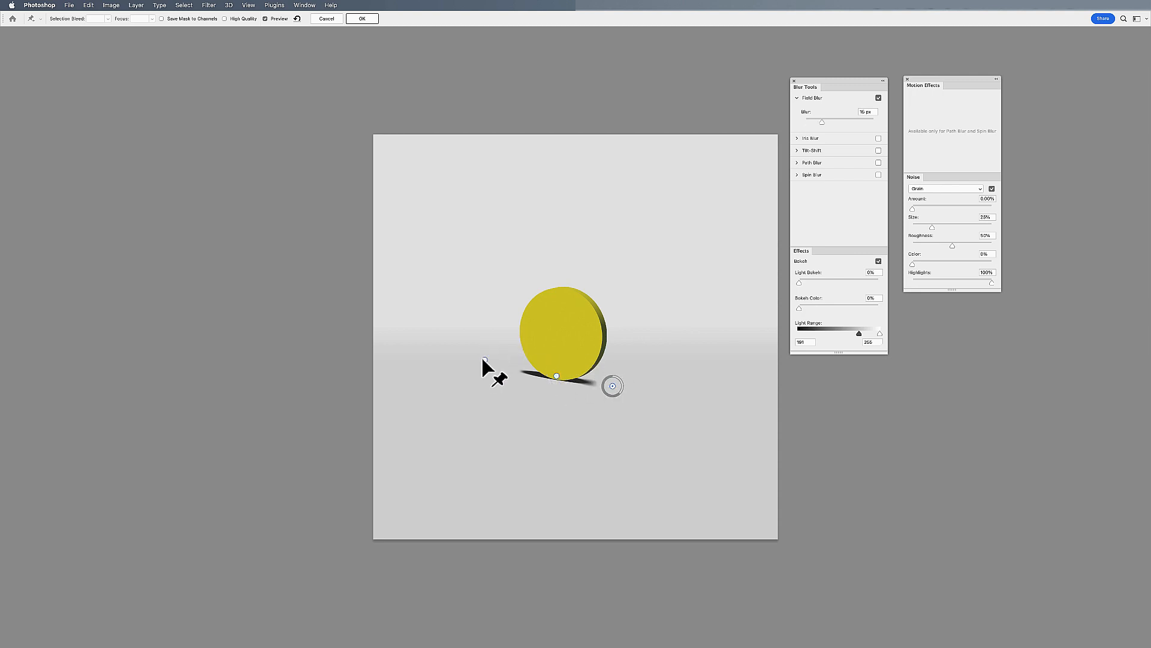
Move the left blur pin closer to the shadow's left tip and apply the Field Blur with the contact pin at 0 px
drag(484, 360, 503, 363)
click(556, 374)
click(872, 112)
click(364, 18)
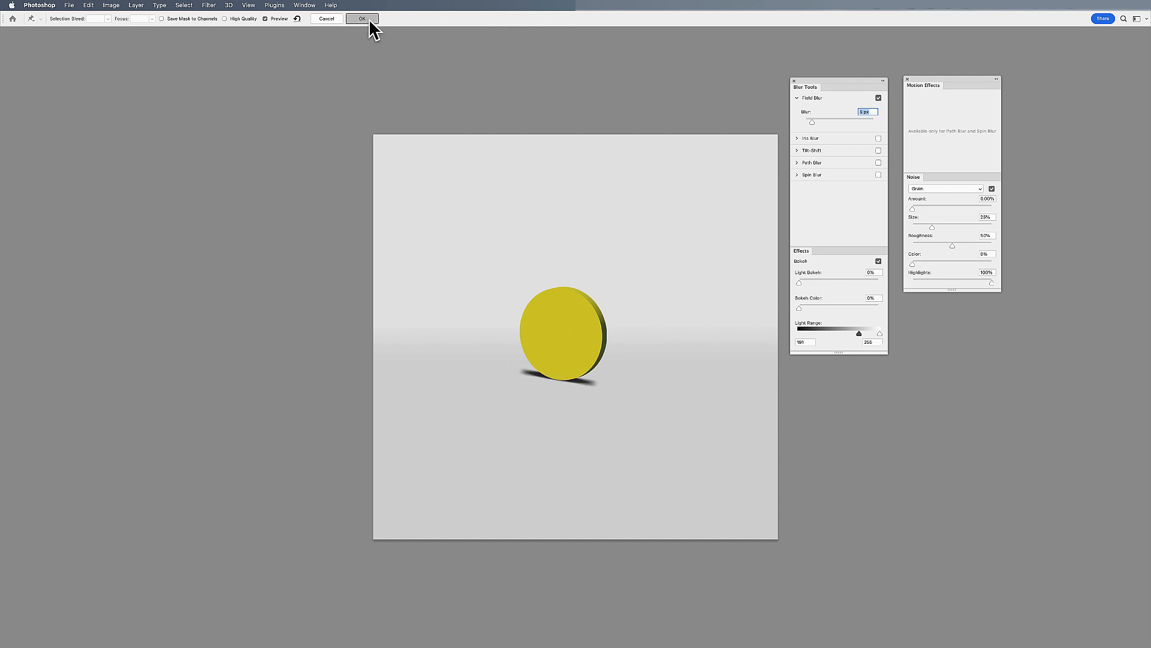
Lower the flat shadow's opacity and add a duplicate of it scaled to about 58%
drag(886, 198, 866, 196)
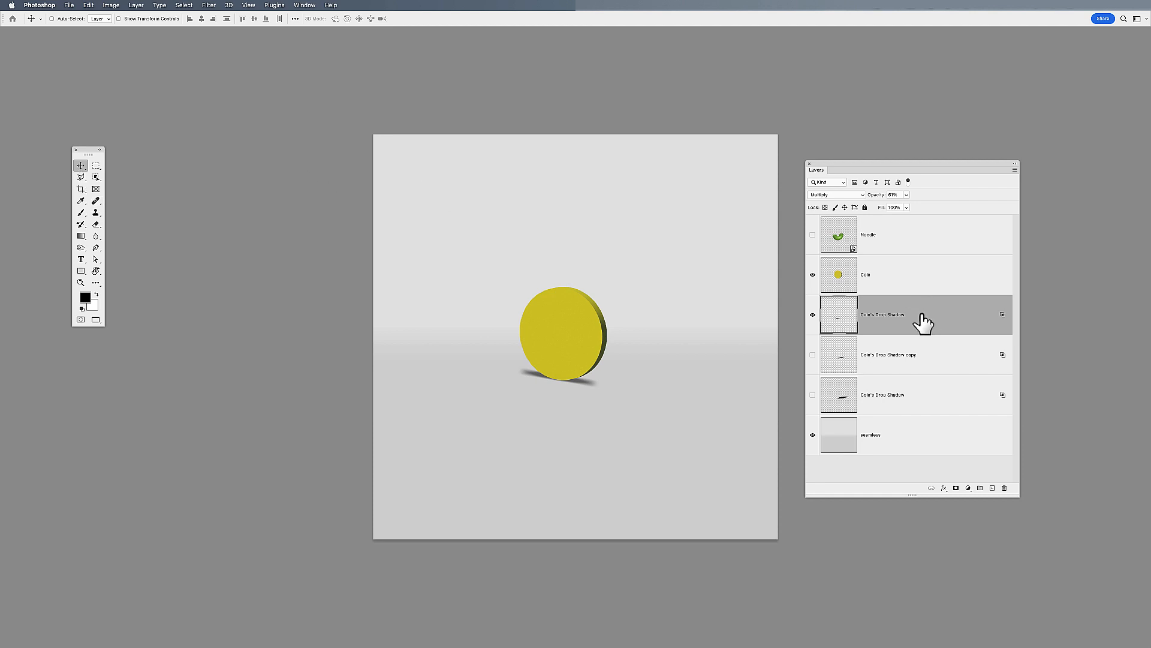
key(super+j)
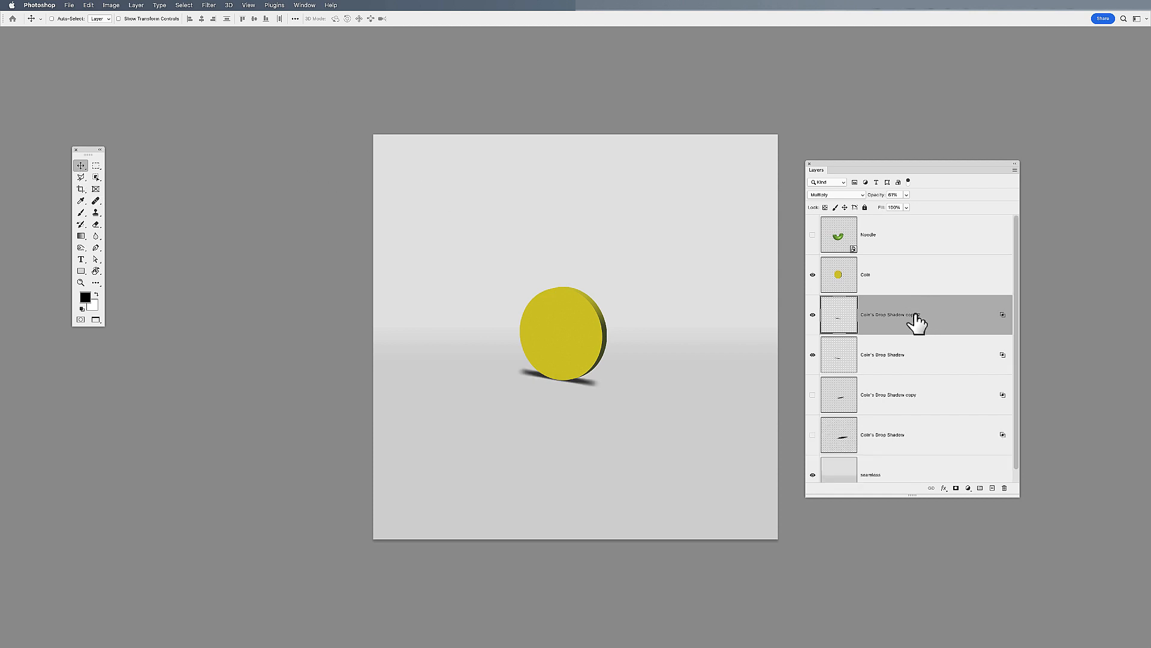
key(super+t)
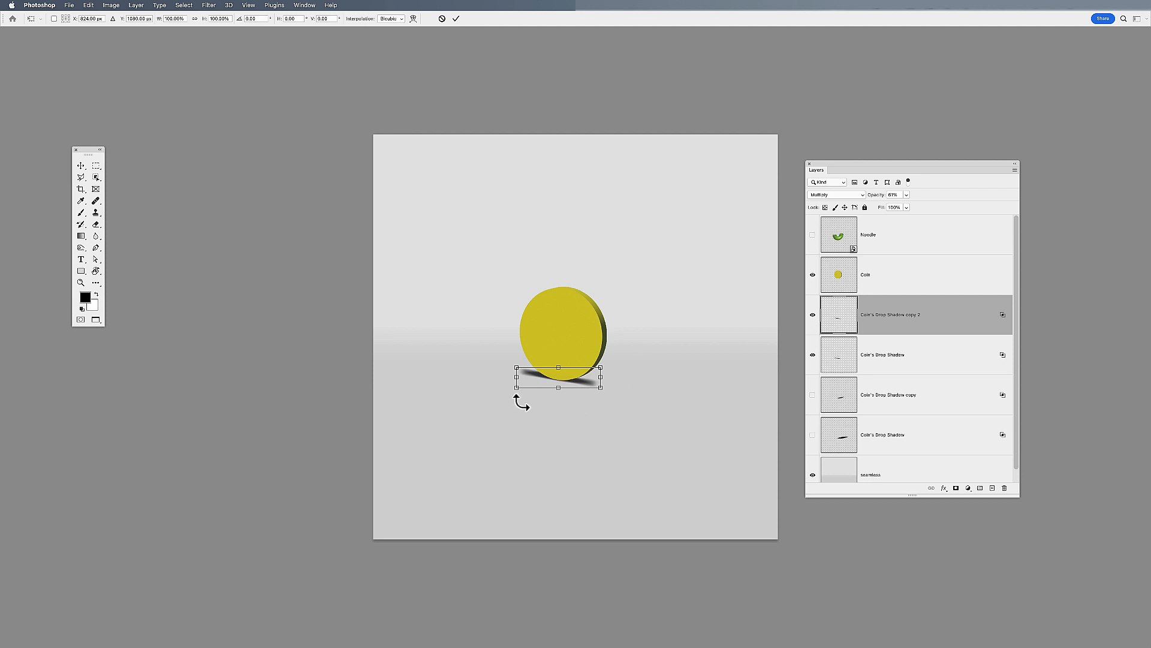
mouse_move(518, 387)
mouse_down()
mouse_move(537, 385)
mouse_move(527, 388)
mouse_up()
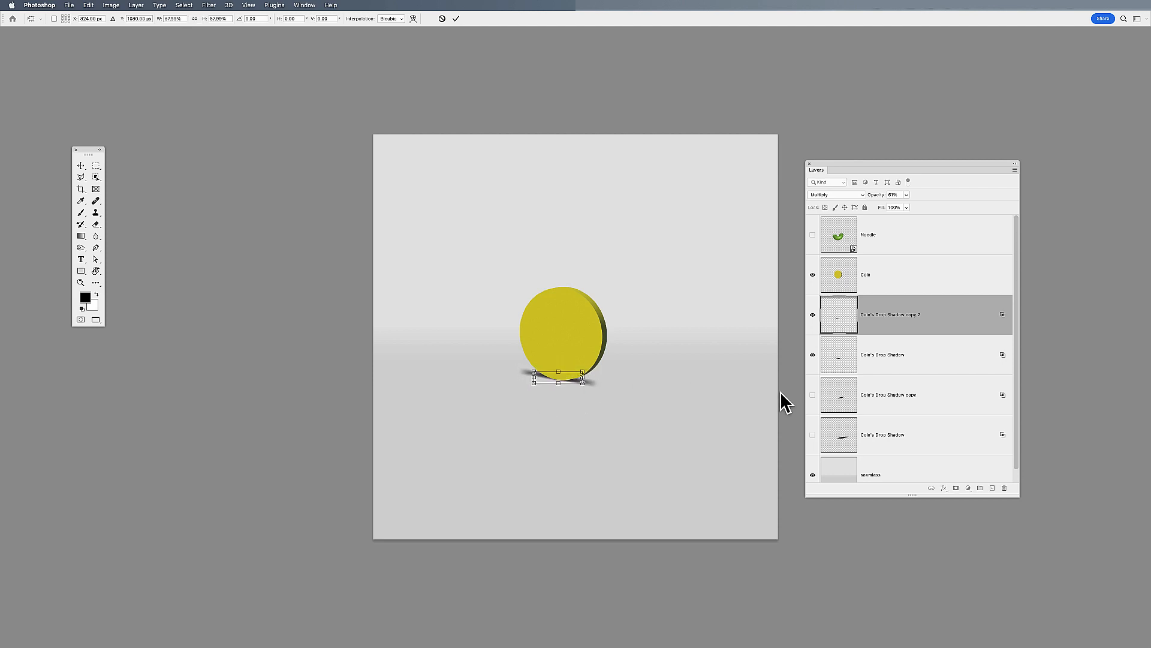
key(Return)
Fine-tune the smaller flat shadow copy with Free Transform so it sits tightly against the coin's base
key(super+space)
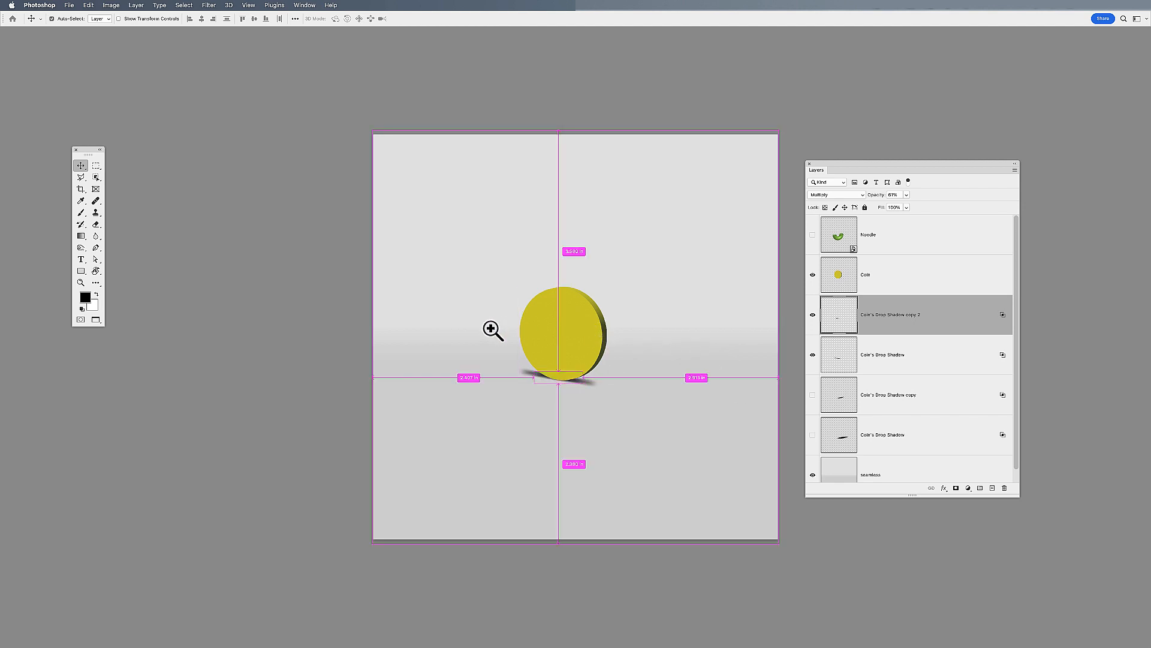
drag(494, 329, 637, 430)
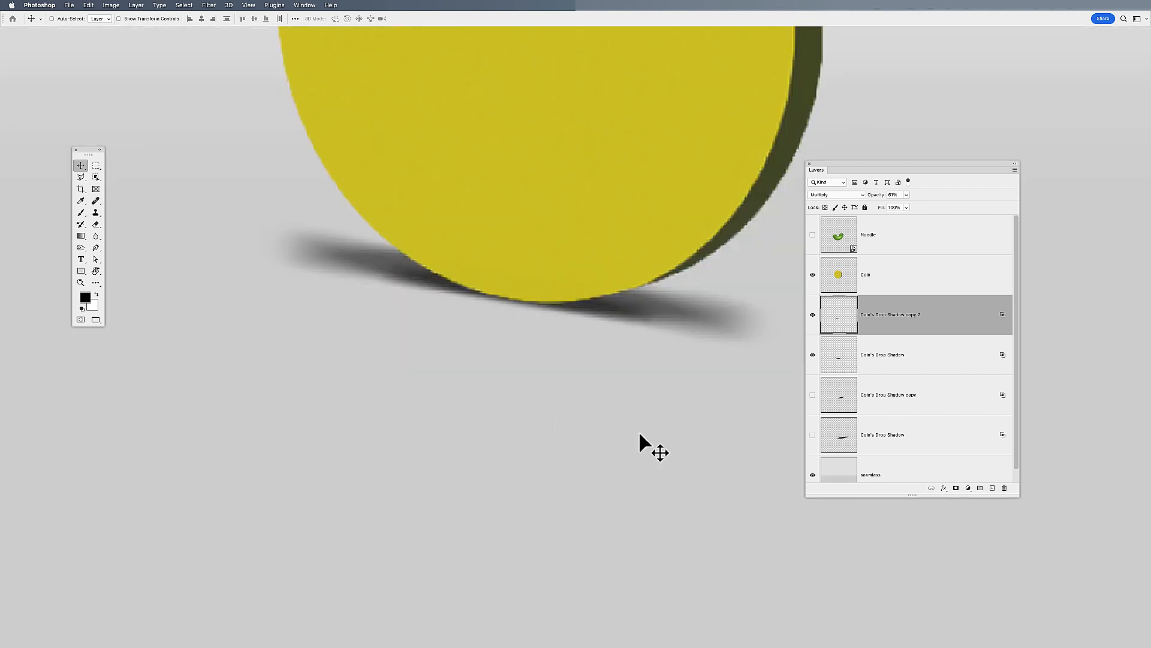
key(super+t)
drag(286, 259, 287, 261)
drag(520, 255, 521, 250)
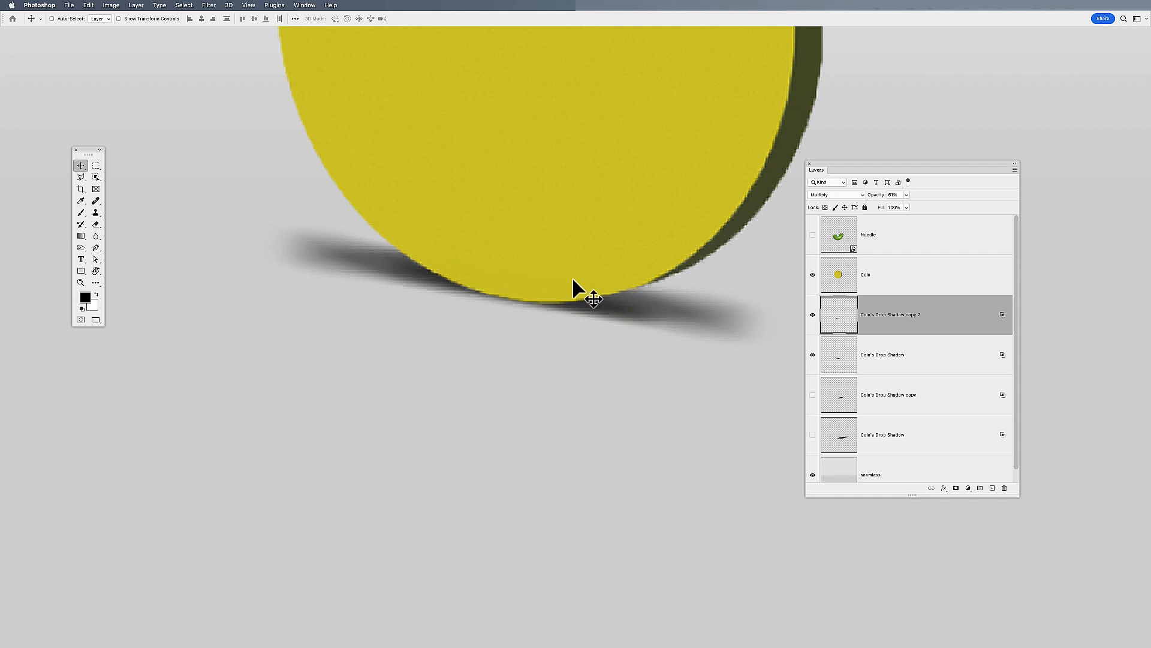
Show and select the Noodle layer, and hide the Coin layer and its two visible shadow layers
key(super+minus)
key(super+minus)
key(super+minus)
key(super+minus)
key(super+minus)
key(super+minus)
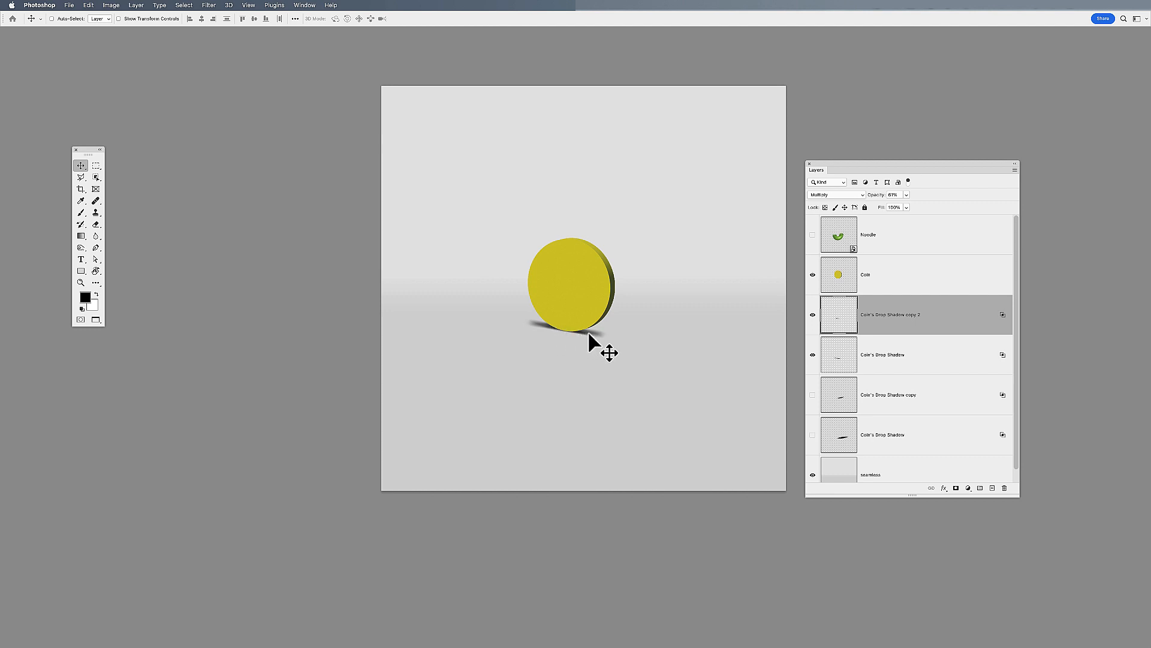
click(812, 235)
click(813, 275)
drag(814, 313, 813, 360)
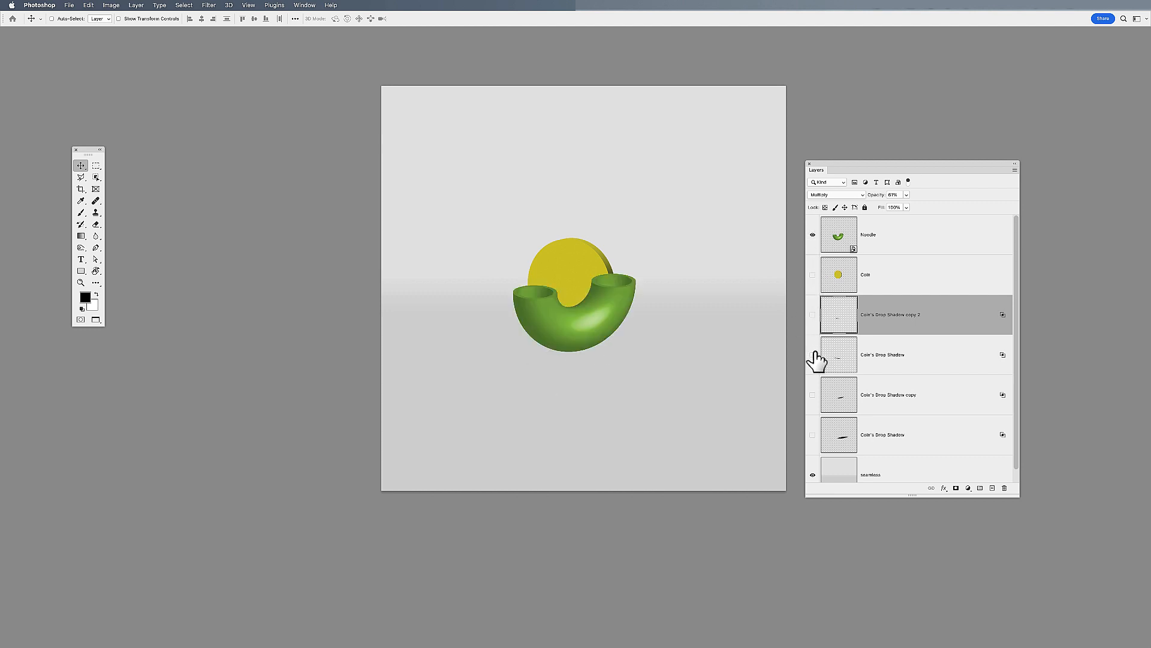
click(848, 241)
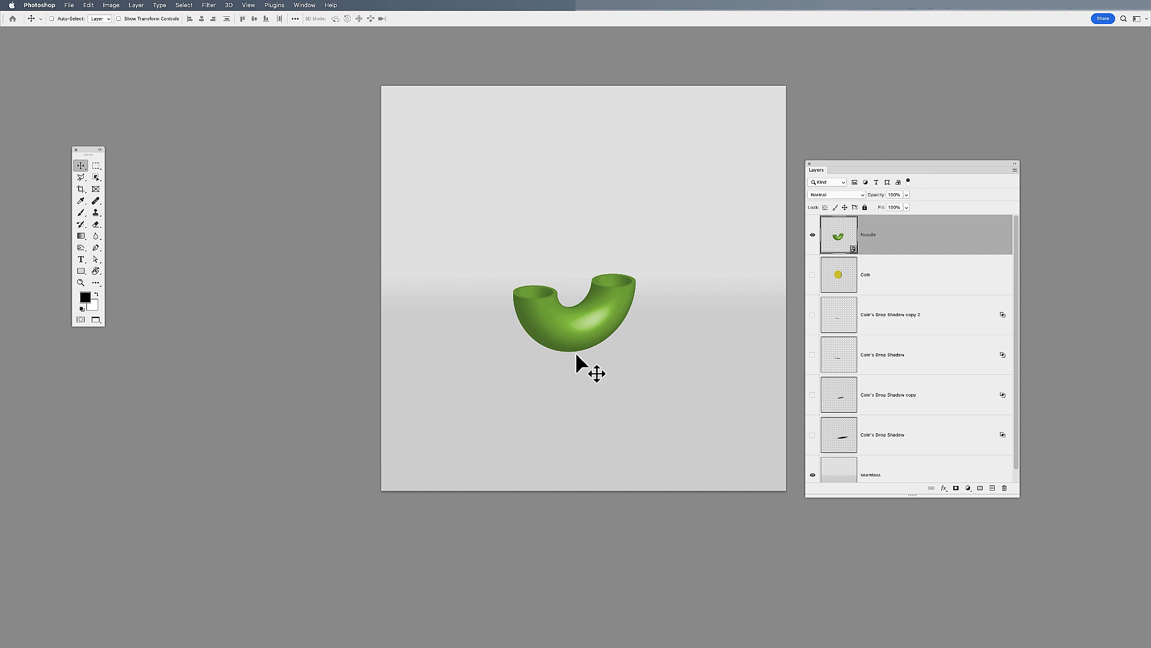
Add a drop shadow to the Noodle layer and separate it into its own layer
click(944, 488)
click(955, 597)
click(384, 250)
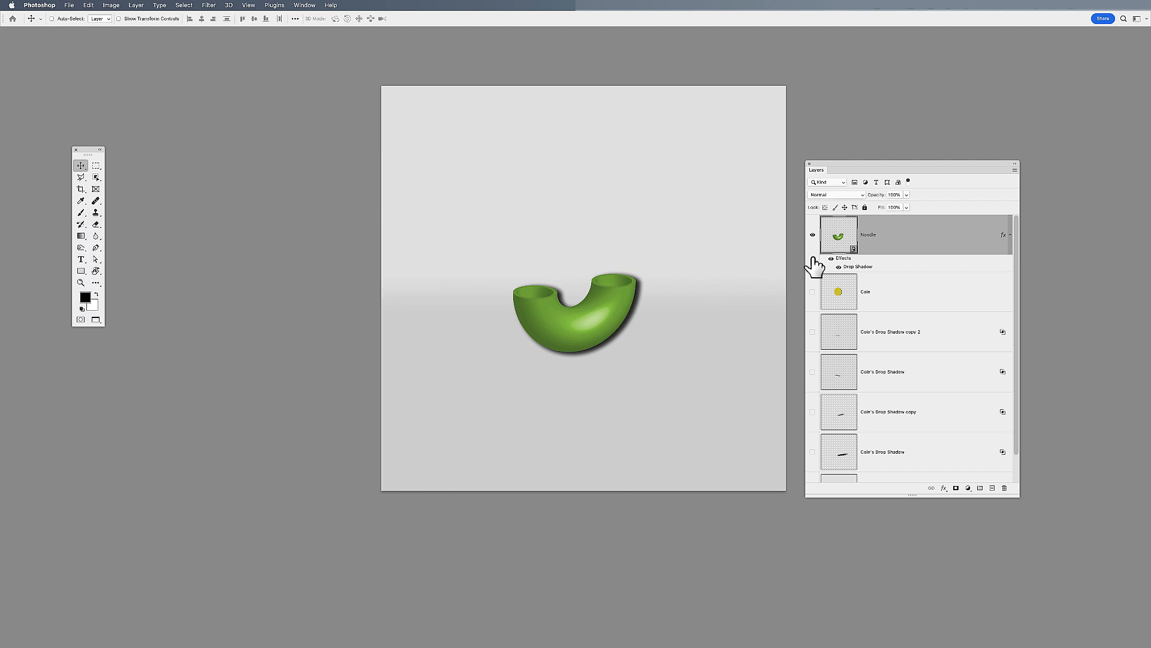
right_click(867, 265)
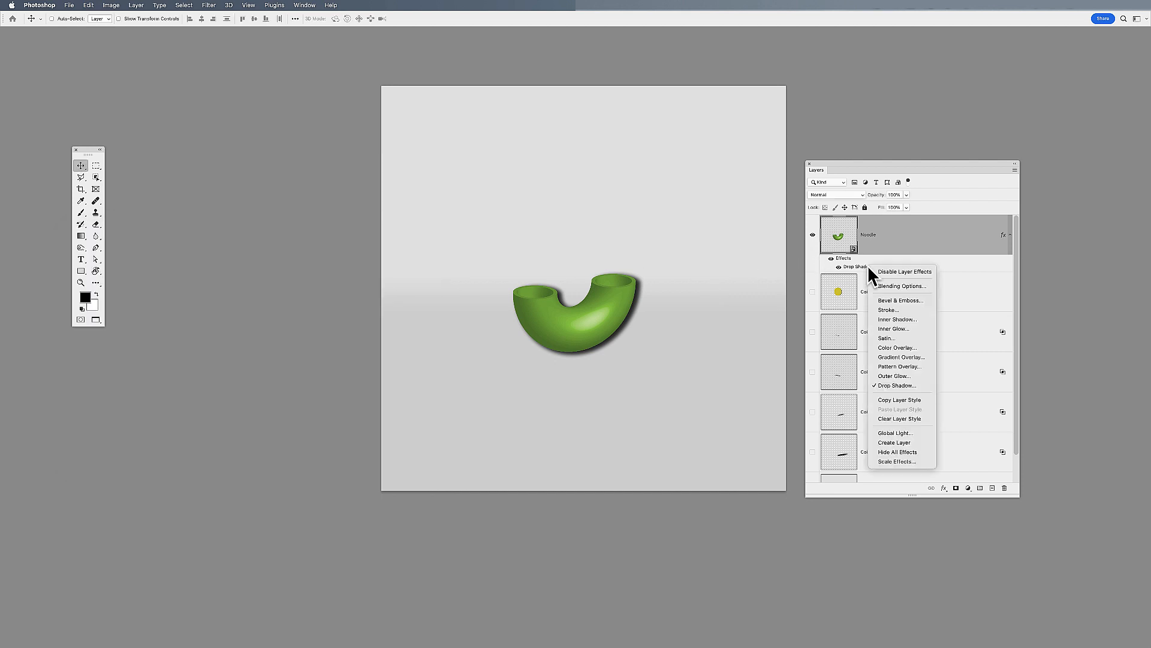
click(909, 441)
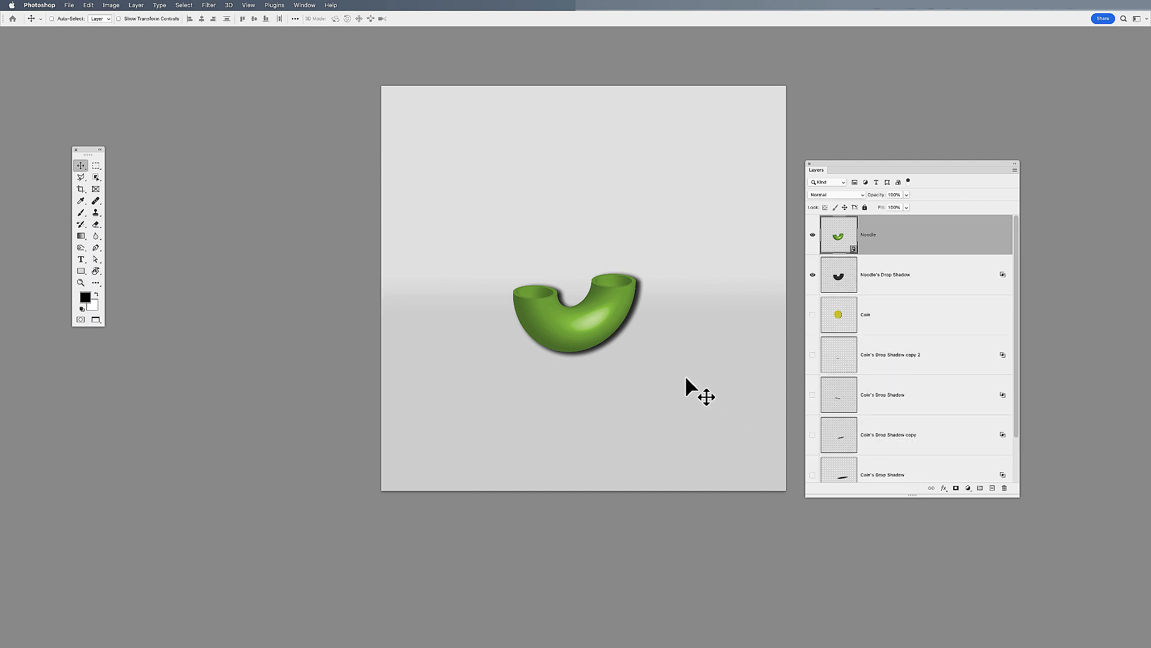
key(super+t)
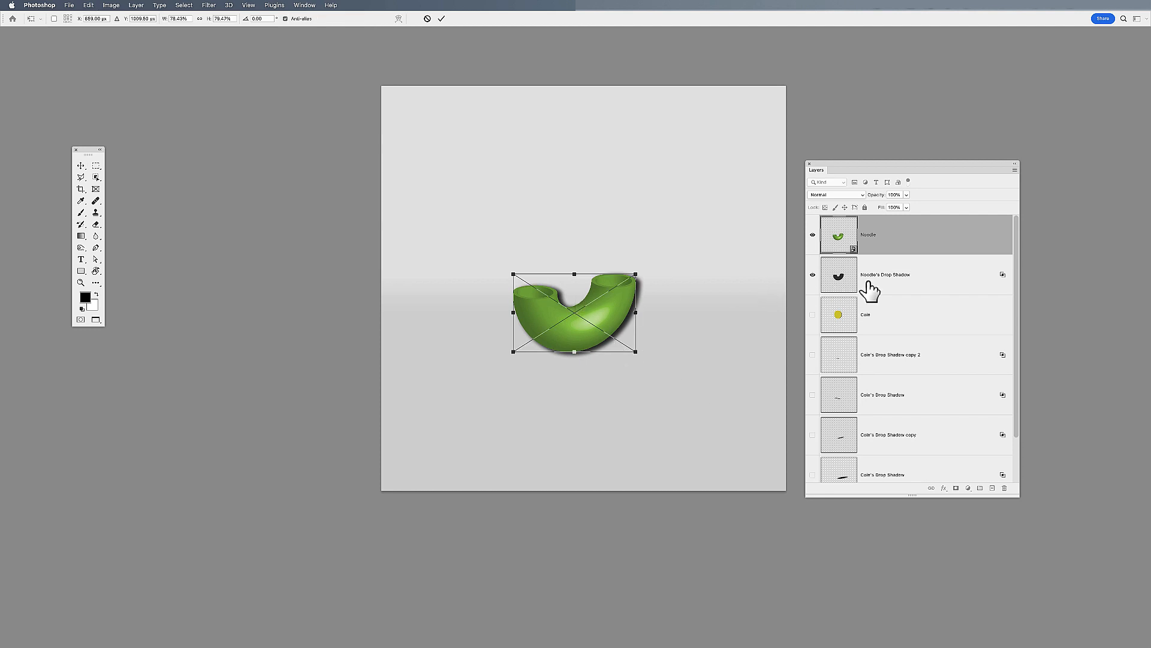
drag(575, 275, 571, 316)
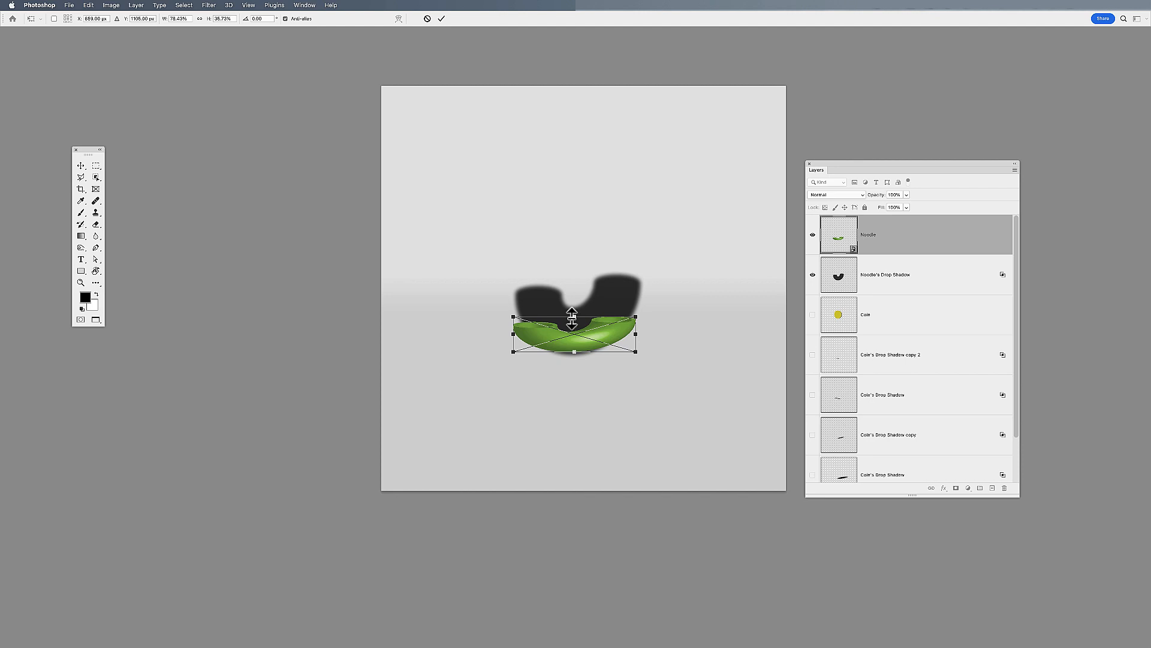
key(super+z)
key(Return)
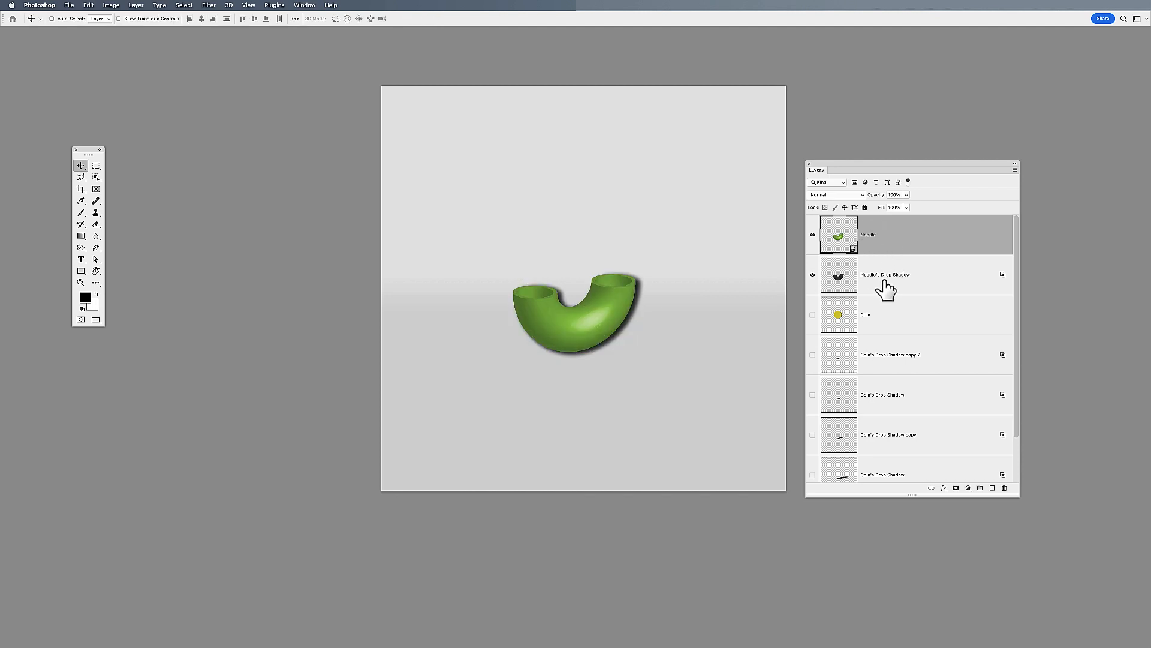
Flatten the noodle's drop shadow to about 21% height, rotate it about -12°, and position it beneath the noodle's base
click(884, 288)
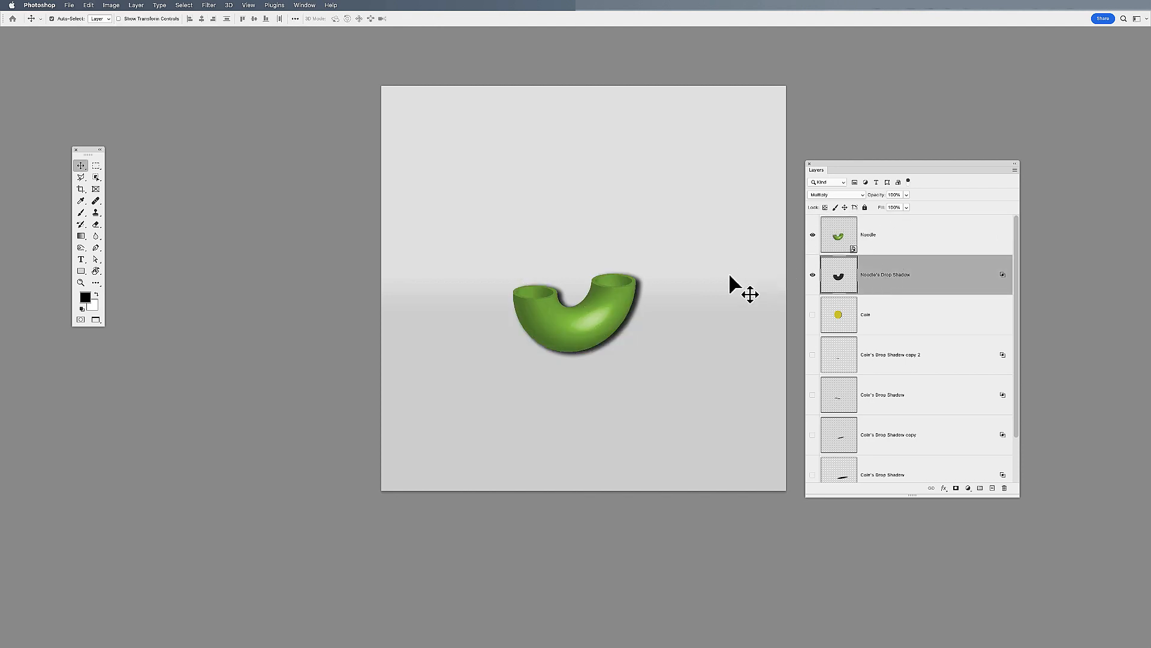
key(super+t)
drag(578, 271, 576, 341)
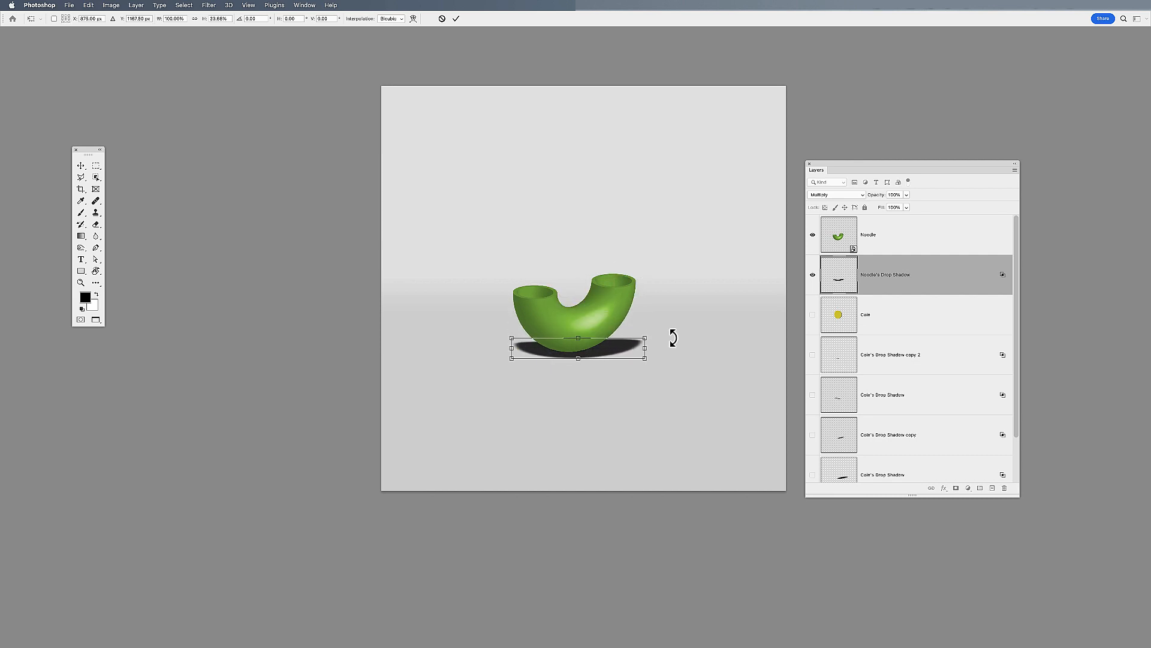
drag(673, 334, 664, 319)
drag(546, 361, 575, 336)
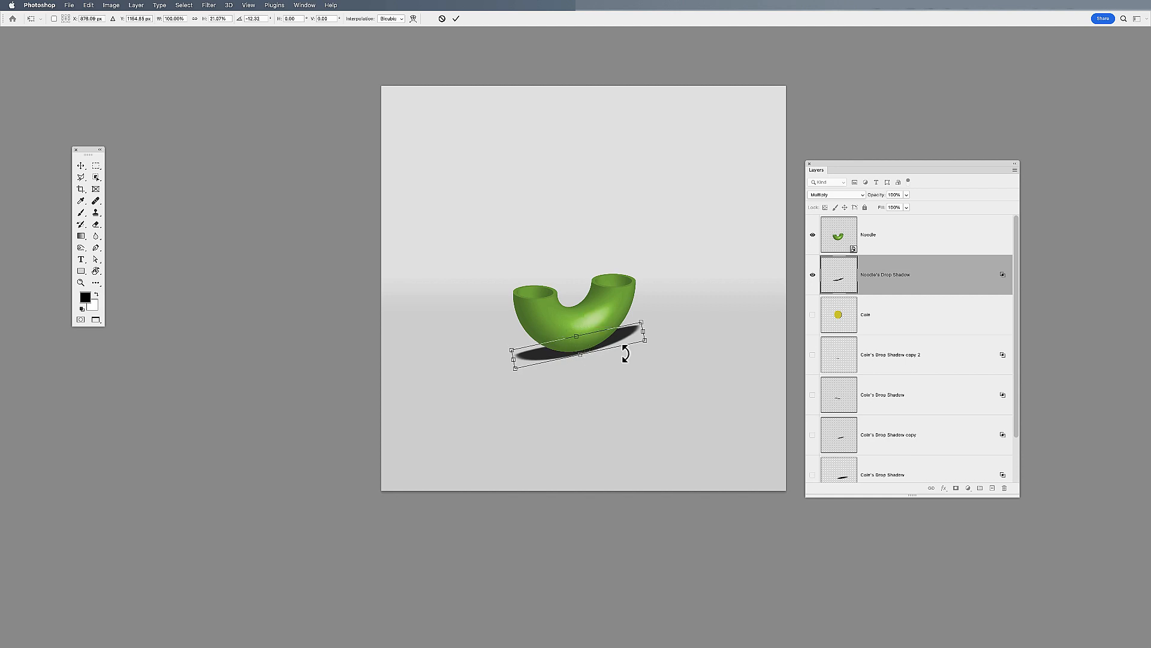
key(Return)
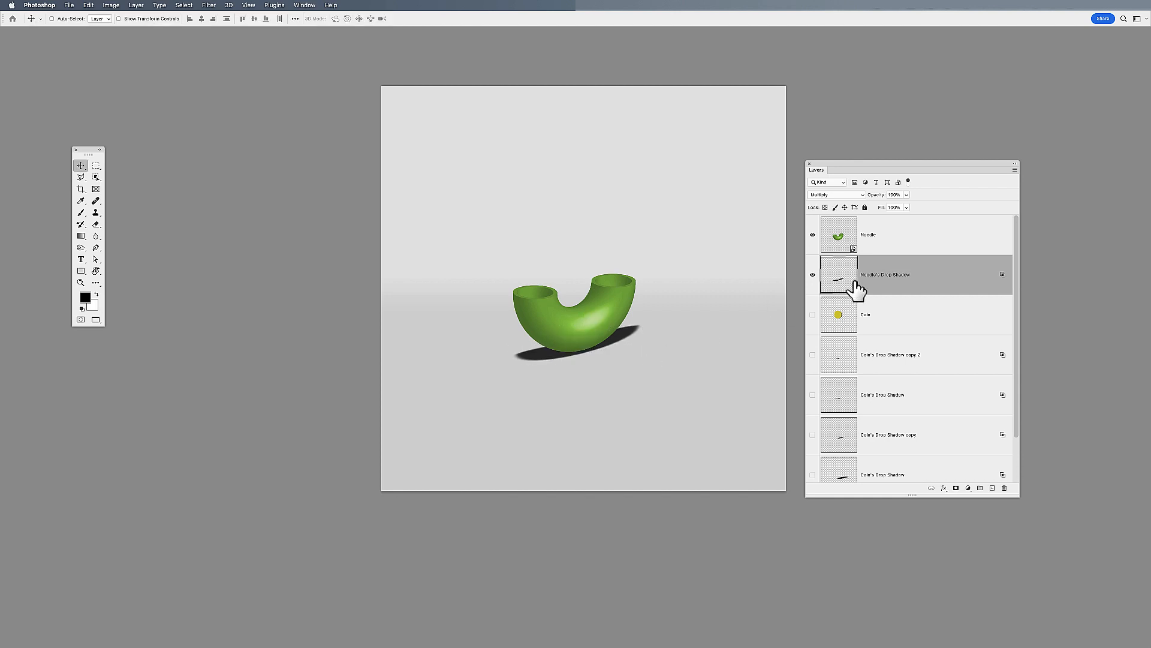
Apply a Field Blur to the noodle's shadow with a stronger pin beyond each end and a 5 px pin at the contact point
click(205, 5)
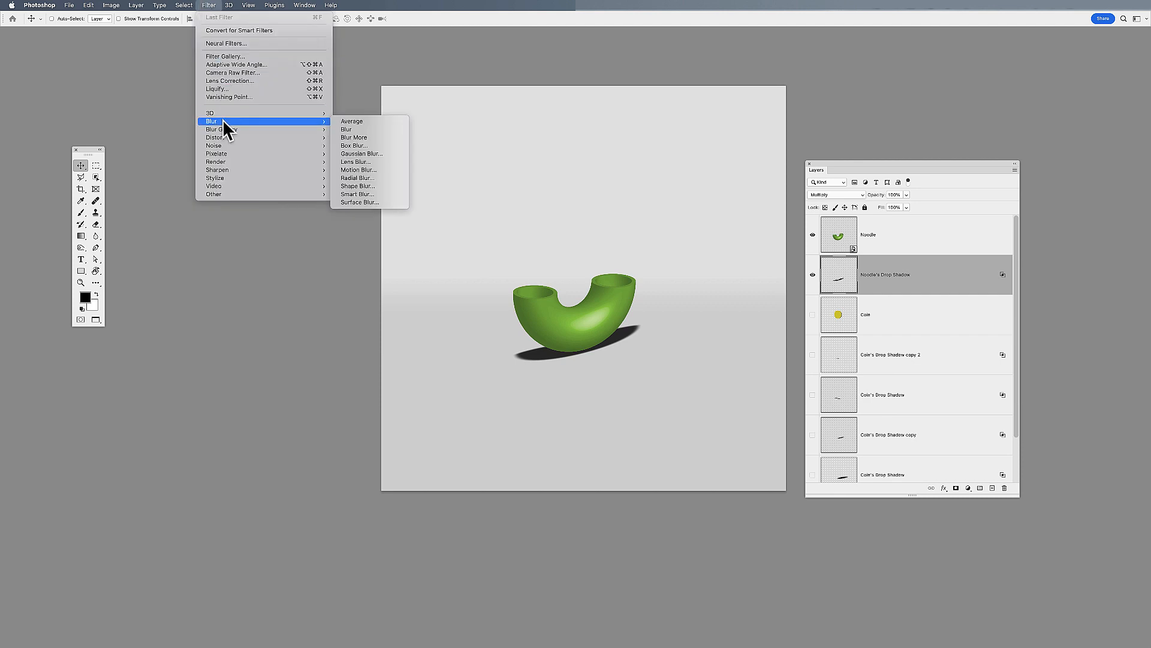
mouse_move(290, 129)
click(358, 131)
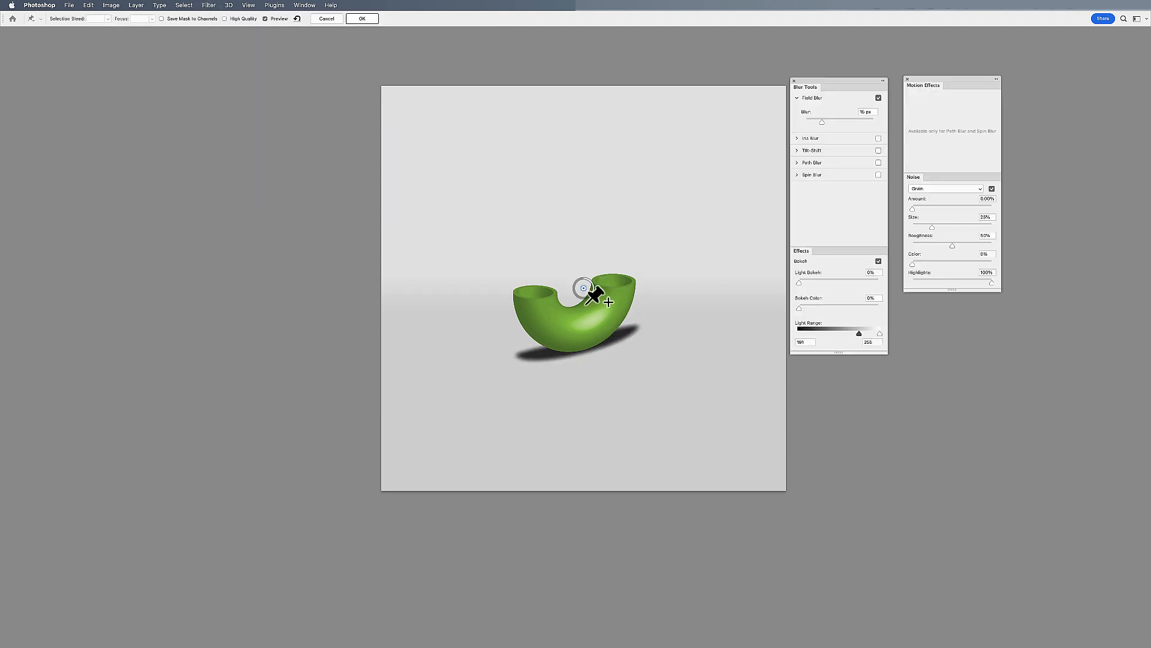
click(484, 348)
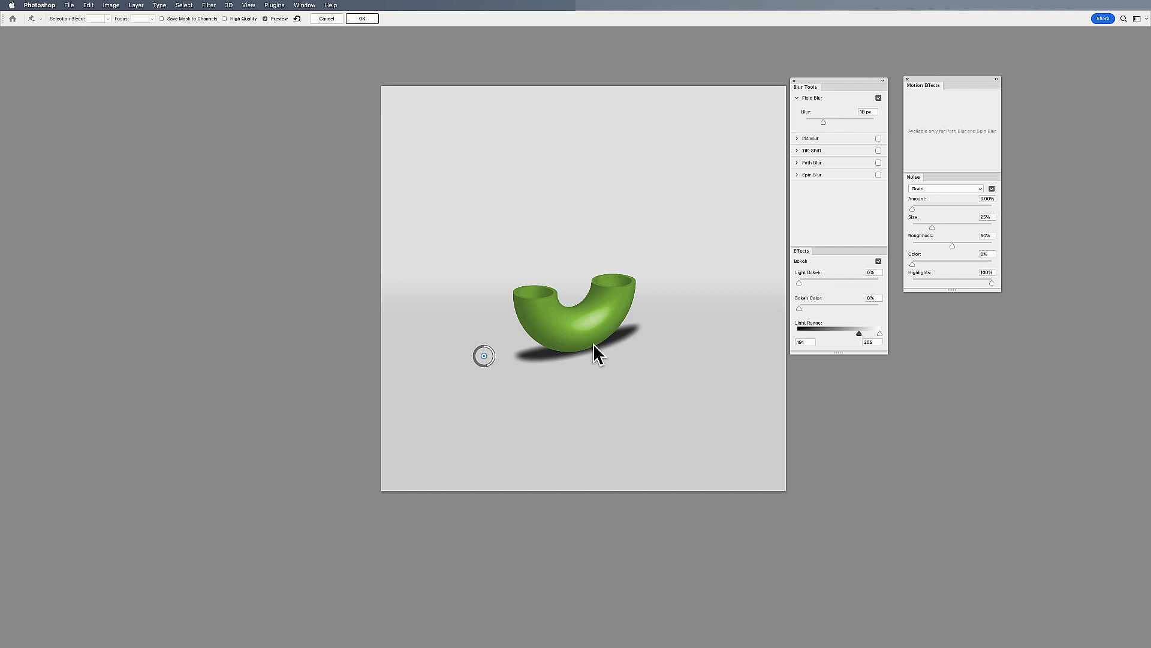
click(670, 316)
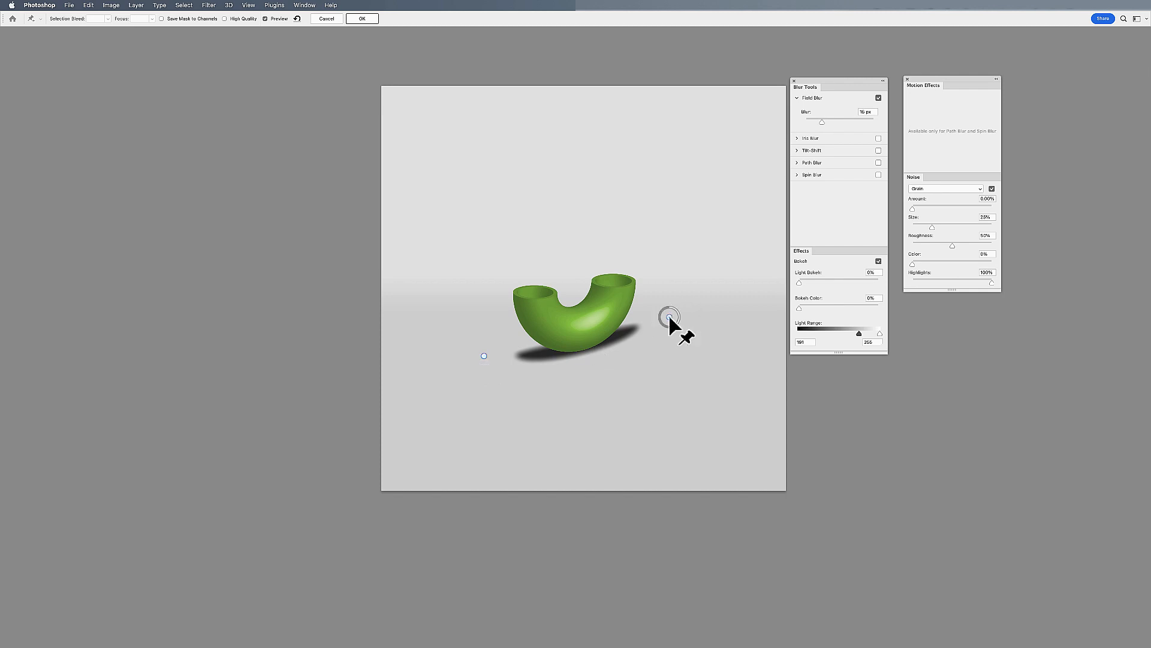
click(589, 345)
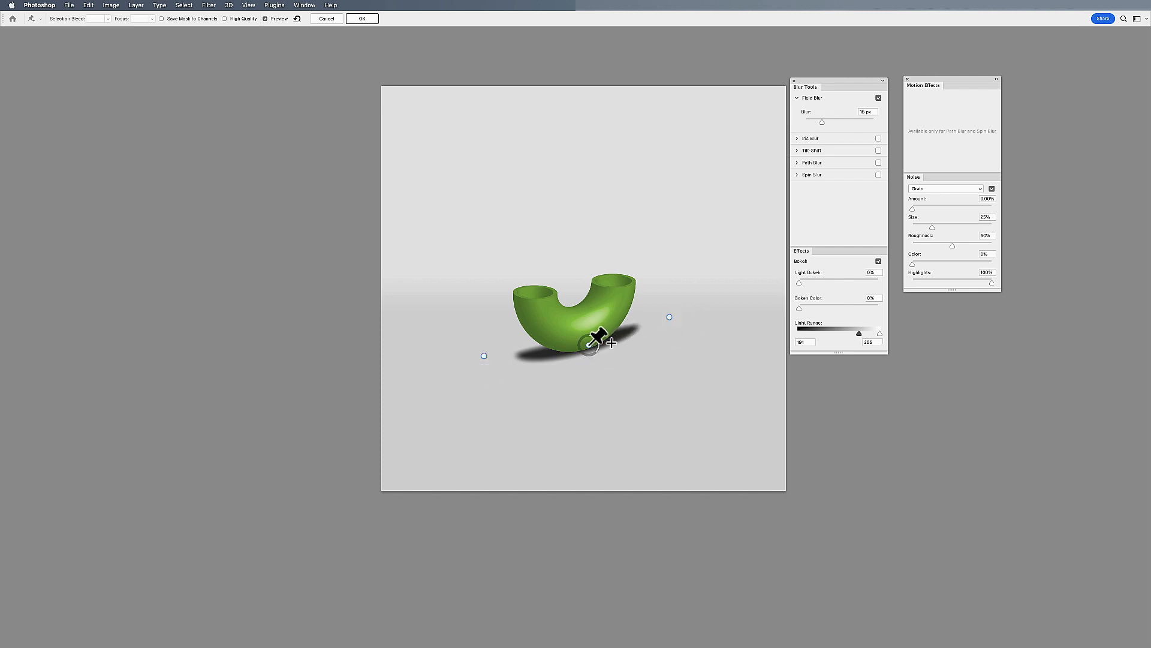
double_click(864, 113)
text(5)
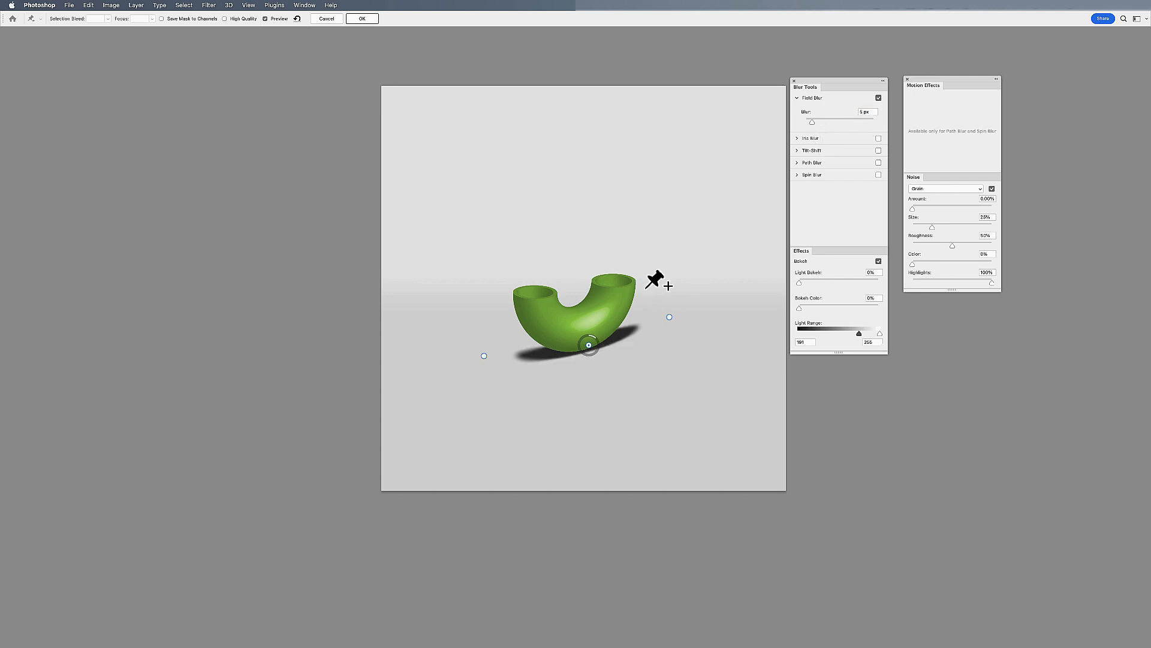
click(358, 19)
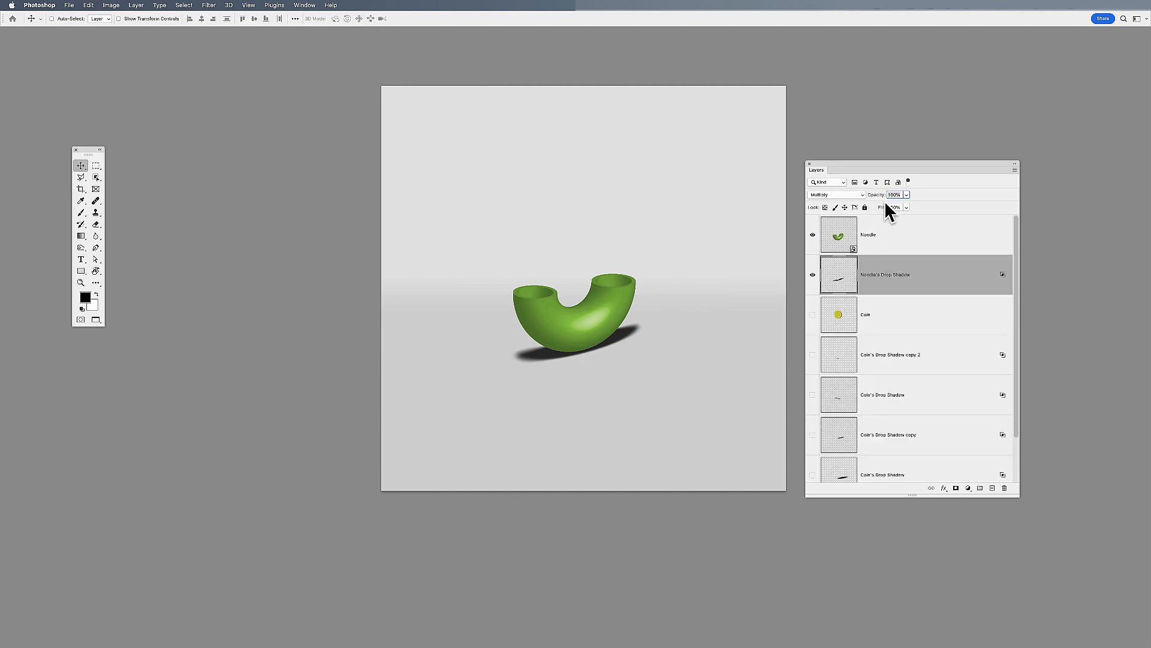
Lower the noodle shadow's opacity to about 71% and shift the shadow slightly downward
drag(879, 195, 869, 195)
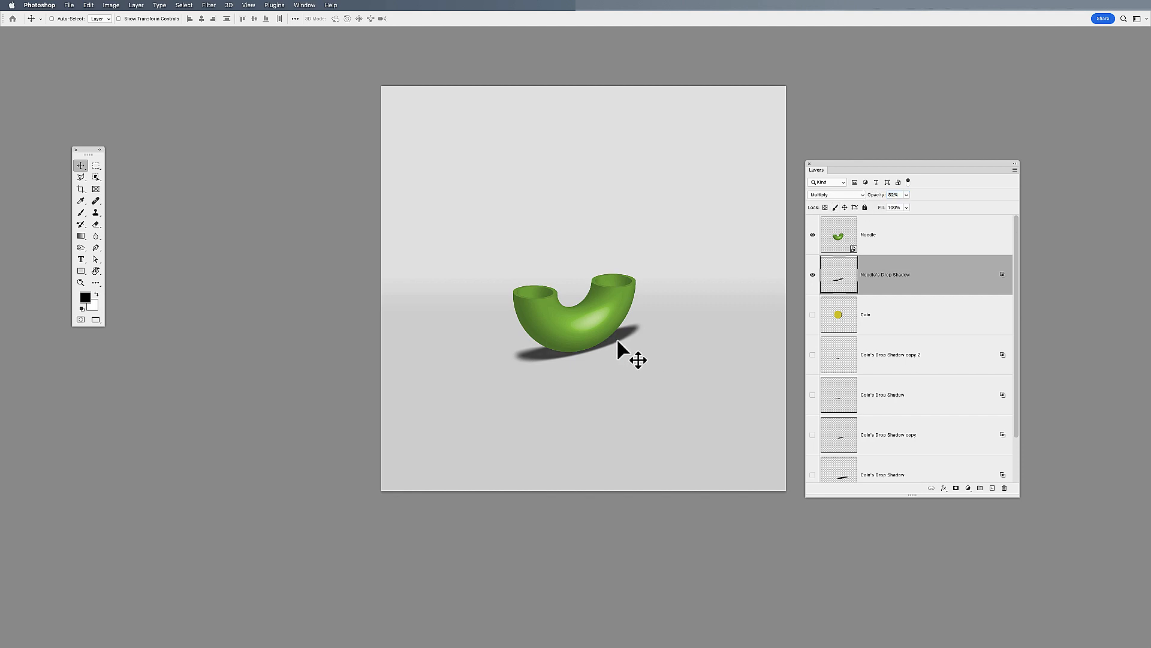
drag(617, 337, 620, 345)
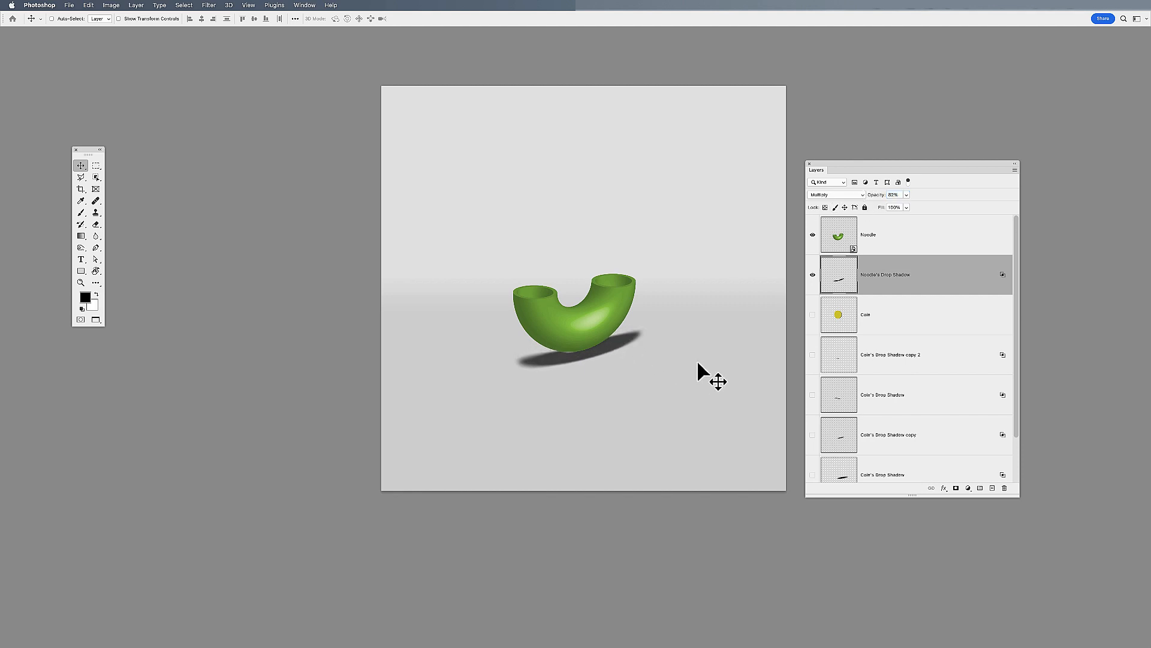
drag(876, 195, 874, 195)
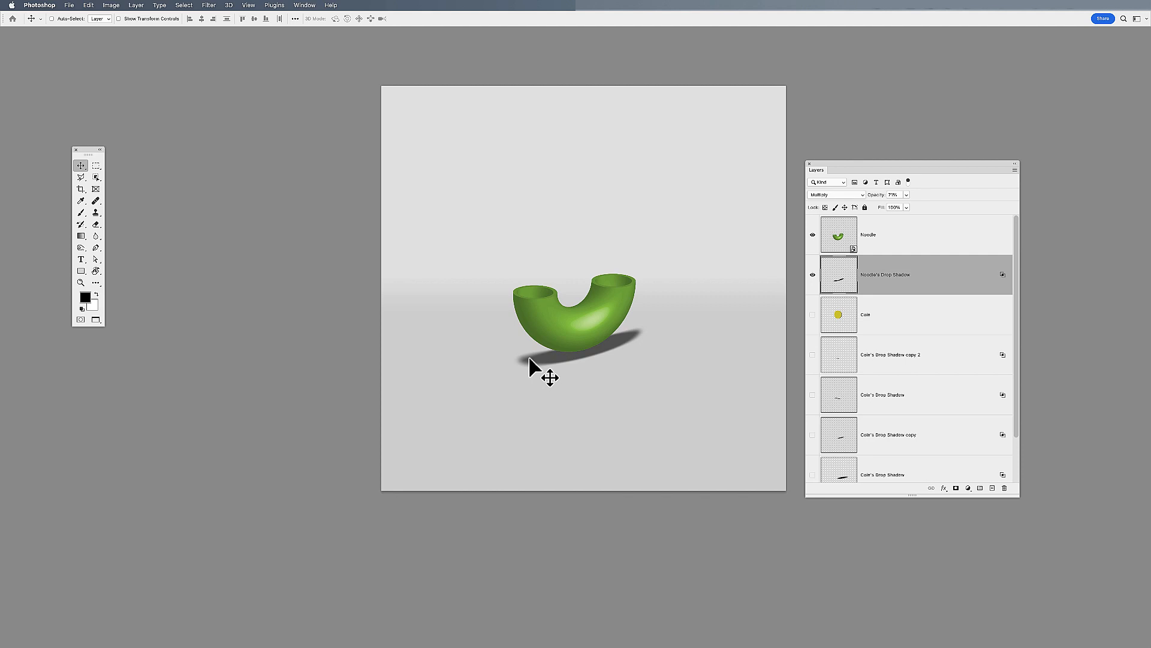
Scale the noodle's shadow down slightly and tuck it up against the underside of the noodle
key(cmd+t)
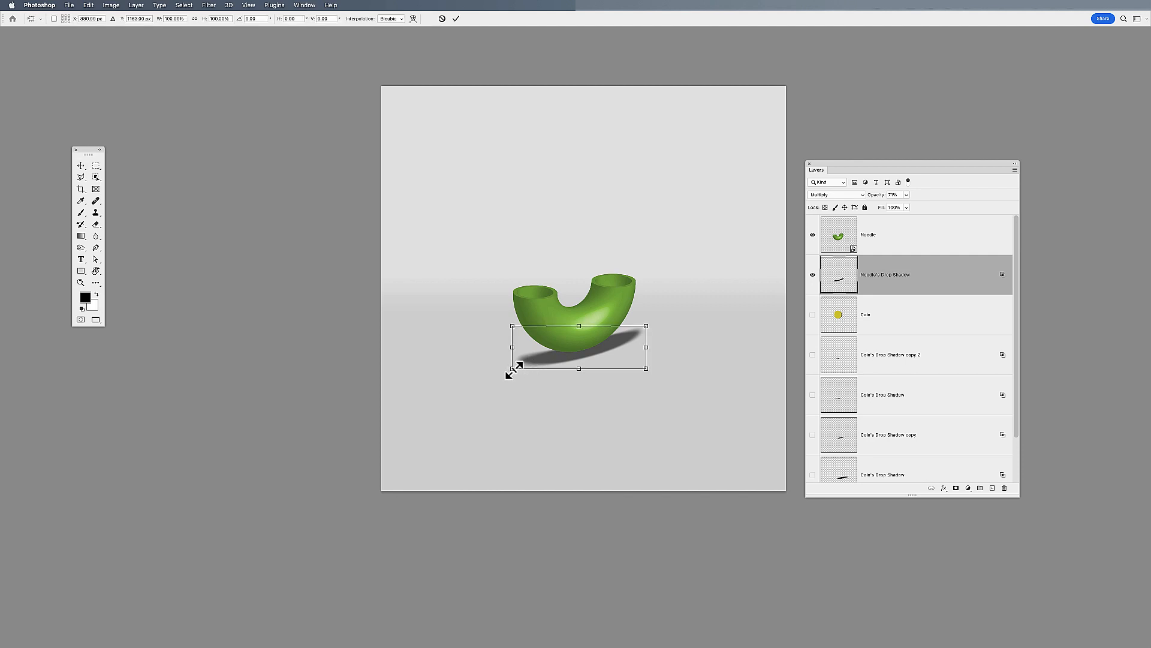
drag(513, 370, 523, 363)
key(Return)
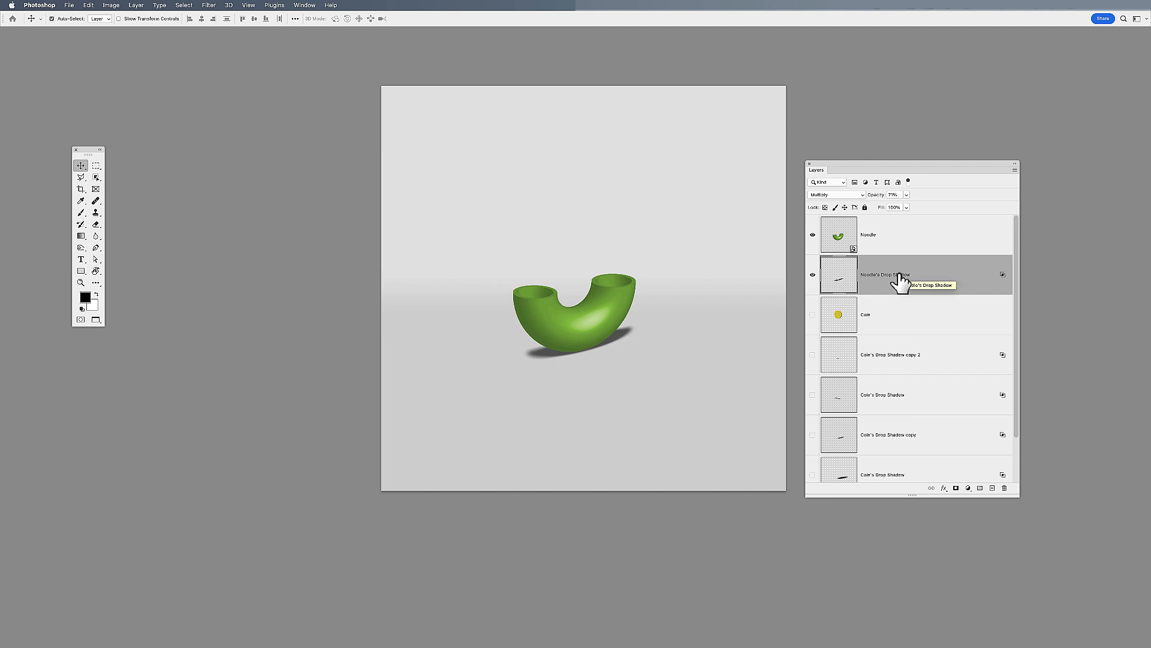
Duplicate the noodle's drop shadow layer and scale the copy to about 76%
key(super+j)
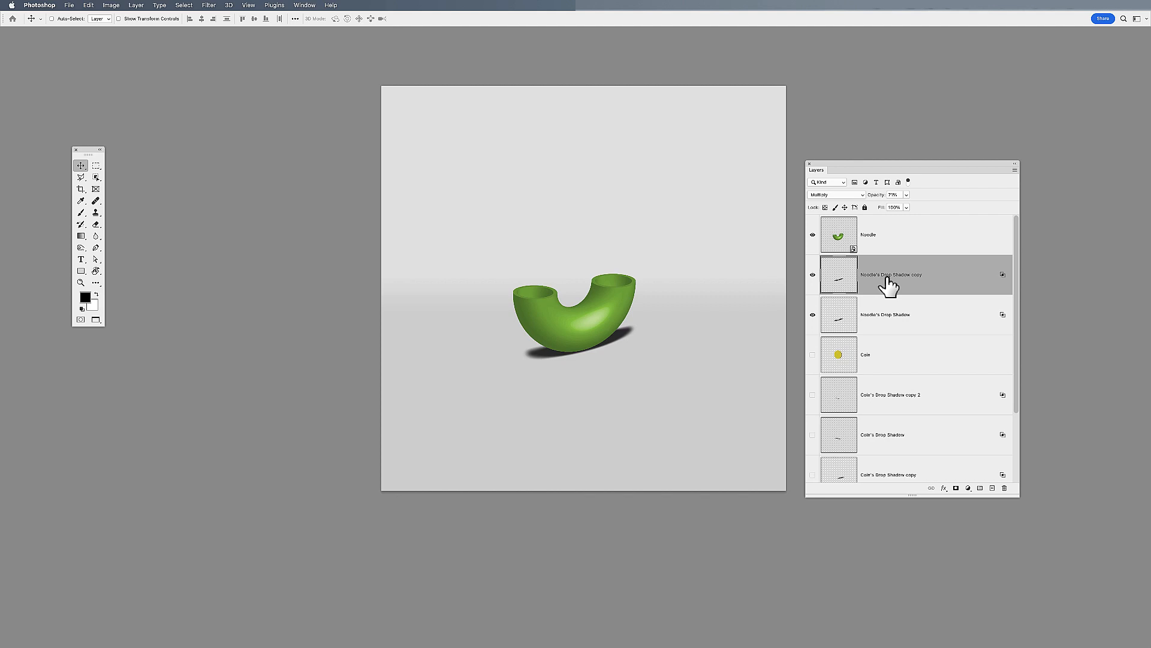
key(super+t)
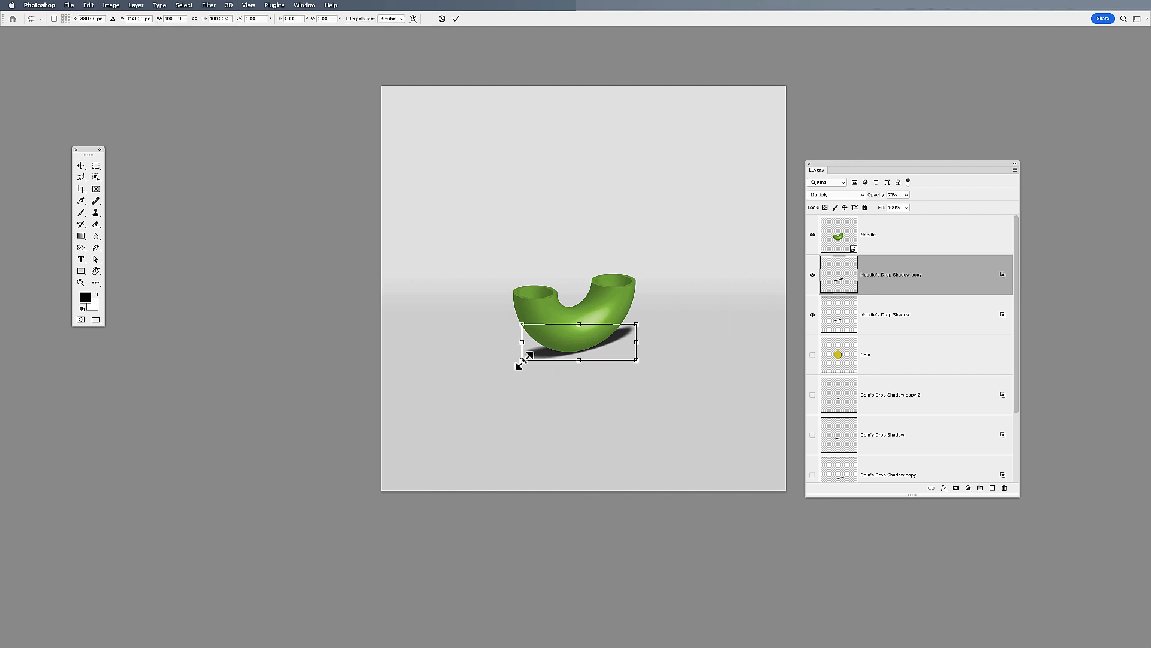
drag(518, 361, 536, 355)
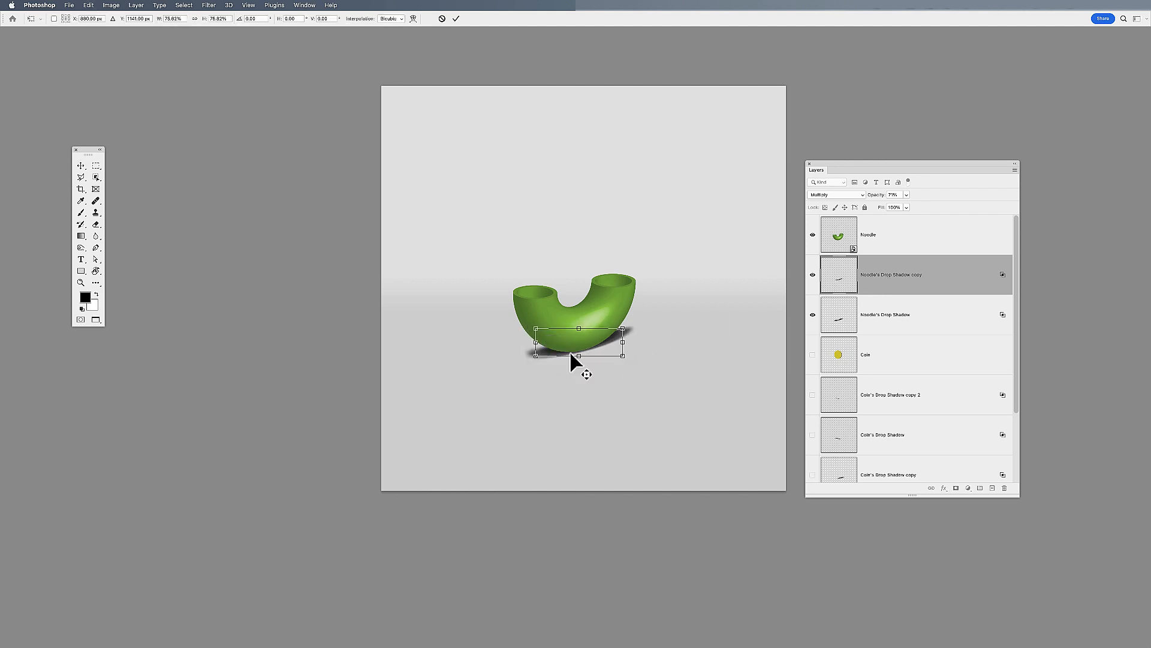
key(Return)
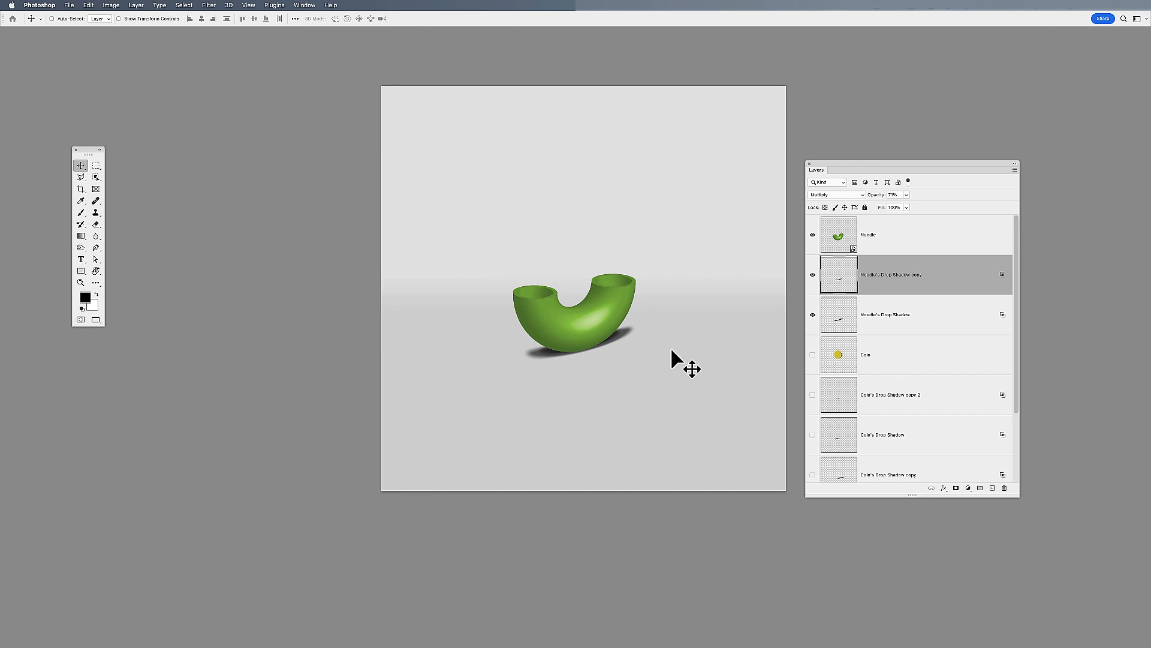
Narrow the noodle shadow copy to about 98% width and rotate it slightly to follow the noodle's base
key(super+plus)
key(super+plus)
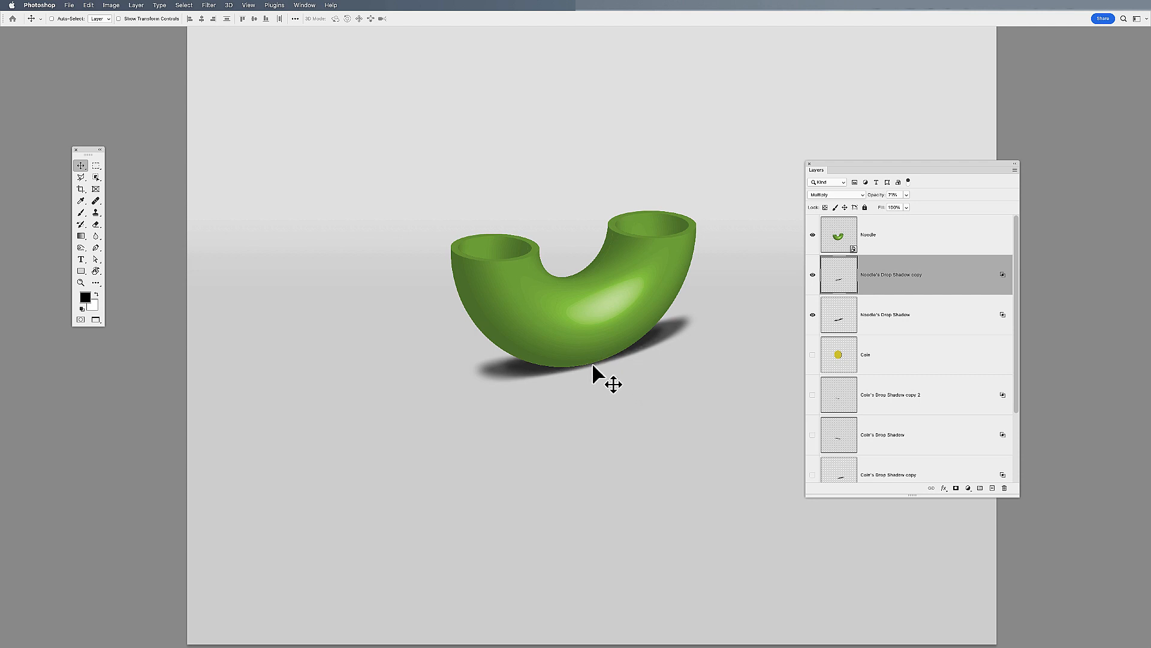
key(super+t)
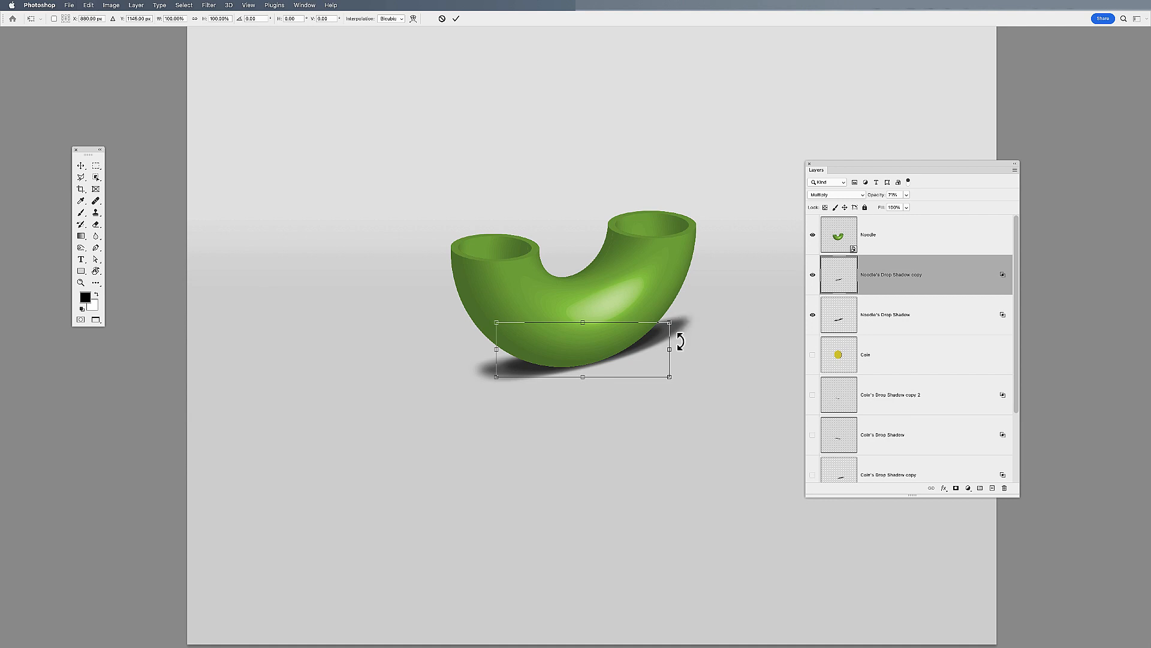
drag(670, 350, 668, 351)
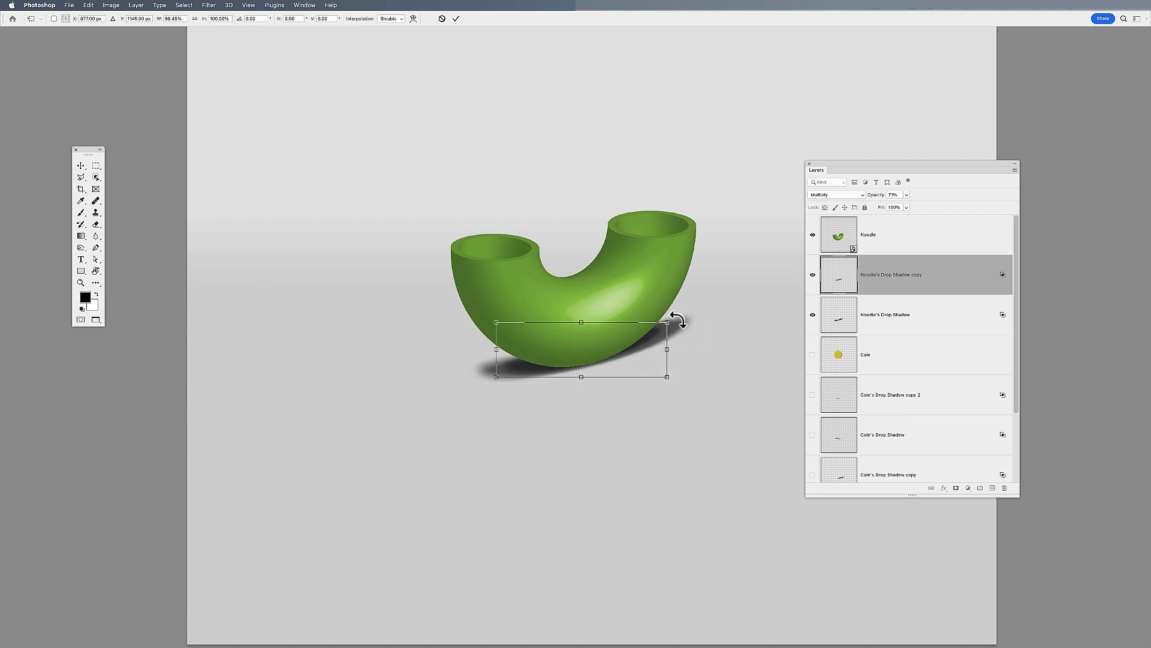
drag(678, 319, 676, 318)
key(Return)
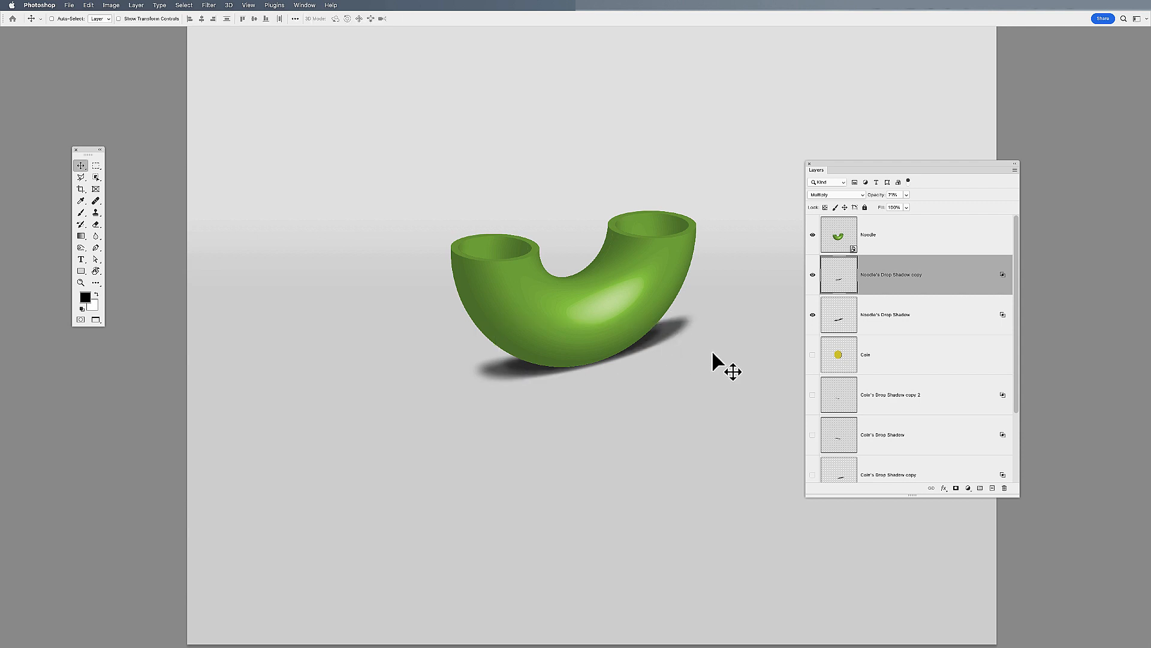
key(super+minus)
key(super+minus)
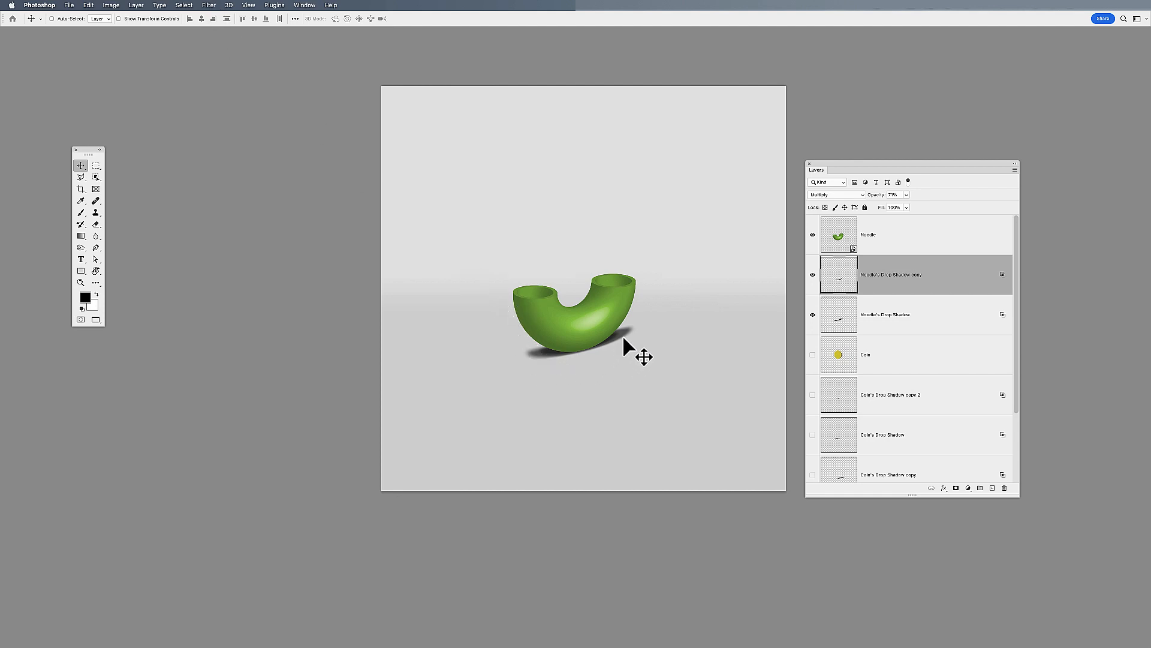
Apply a Gaussian Blur with a 3.4 pixel radius to the noodle's drop shadow copy
click(208, 5)
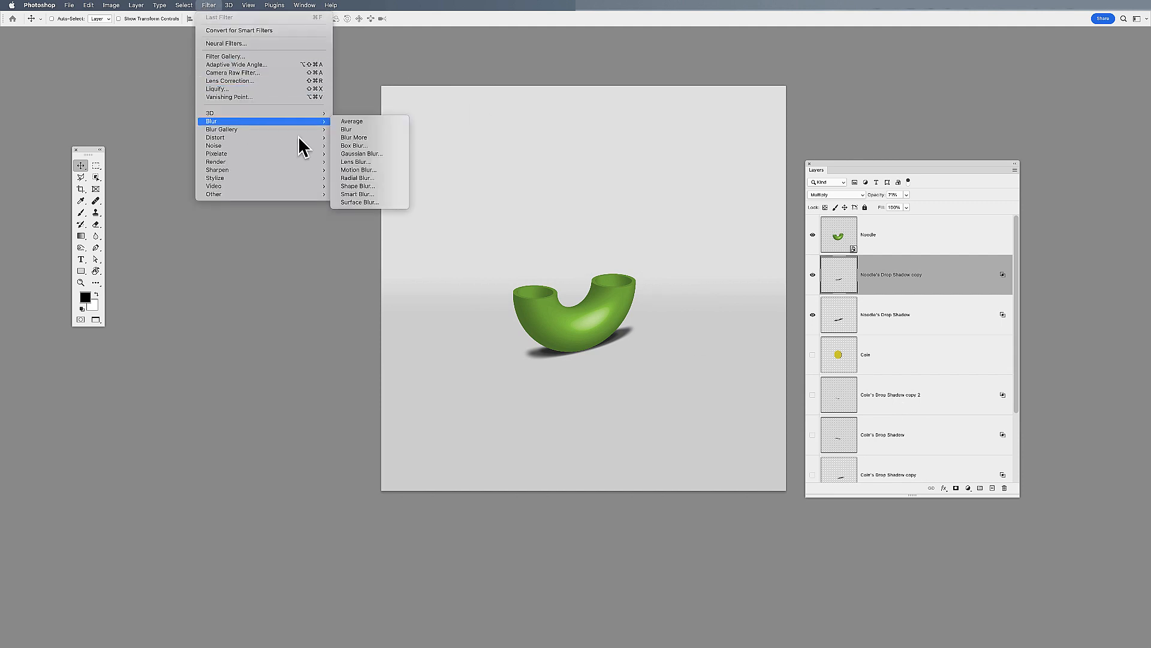
mouse_move(281, 122)
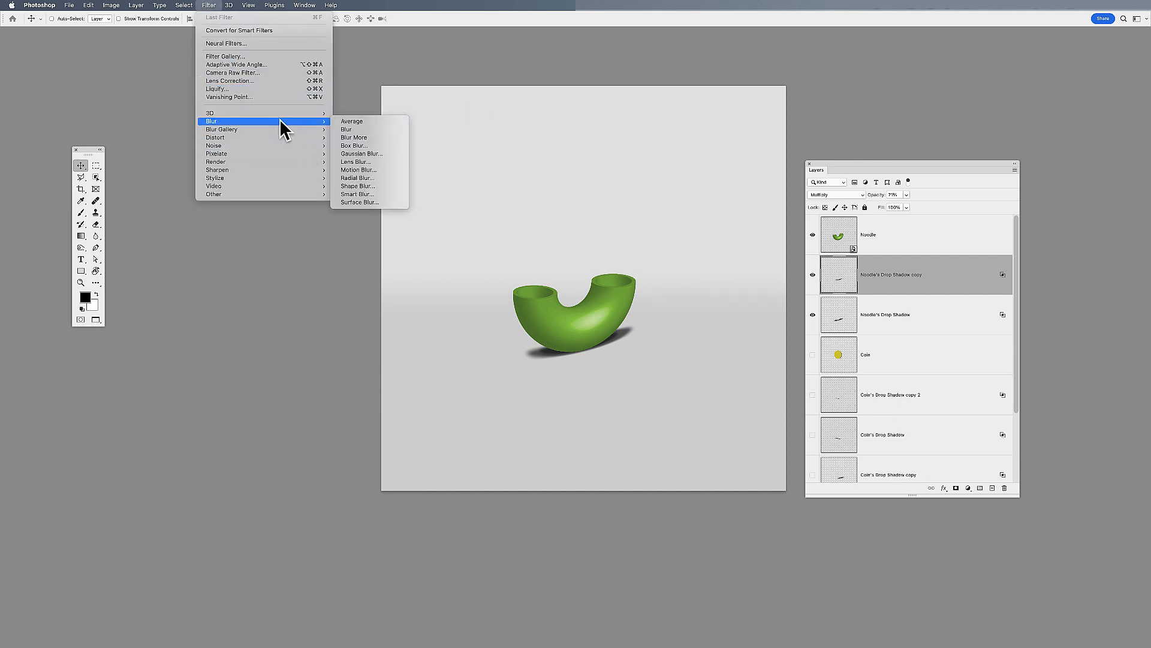
click(361, 154)
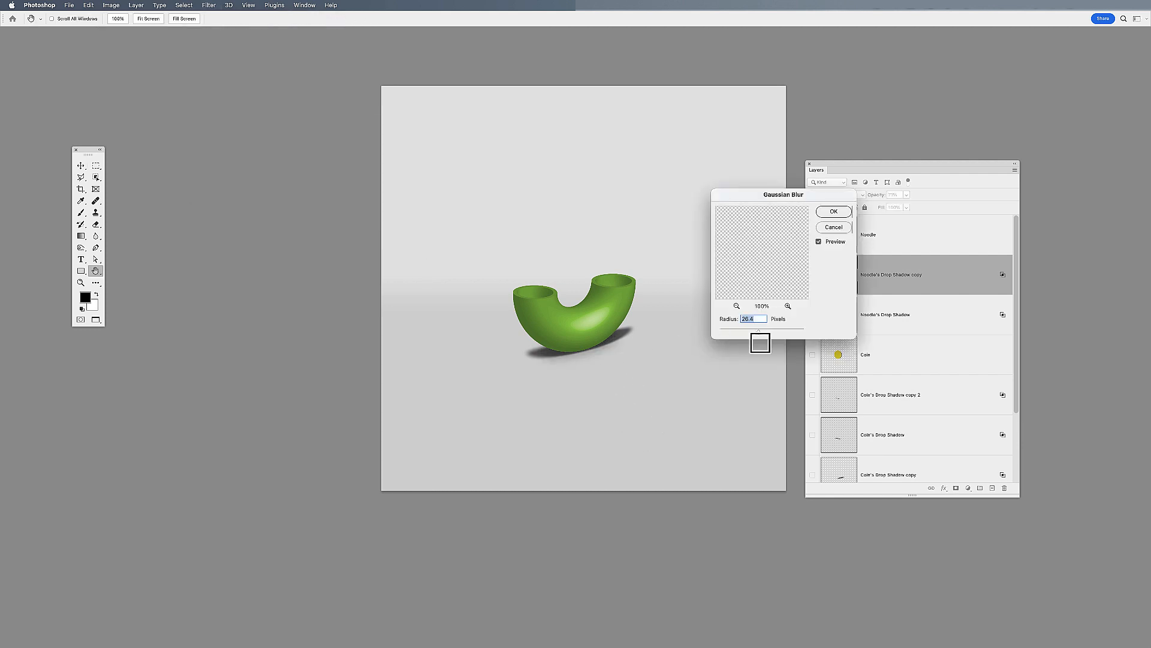
drag(759, 334, 734, 332)
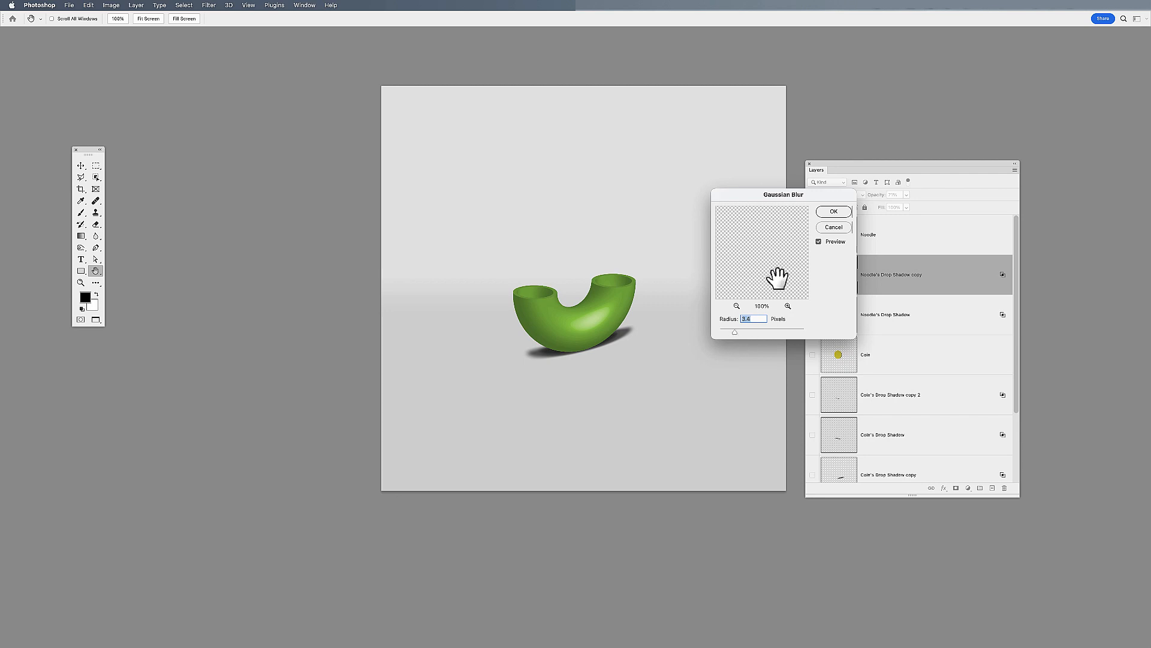
click(834, 211)
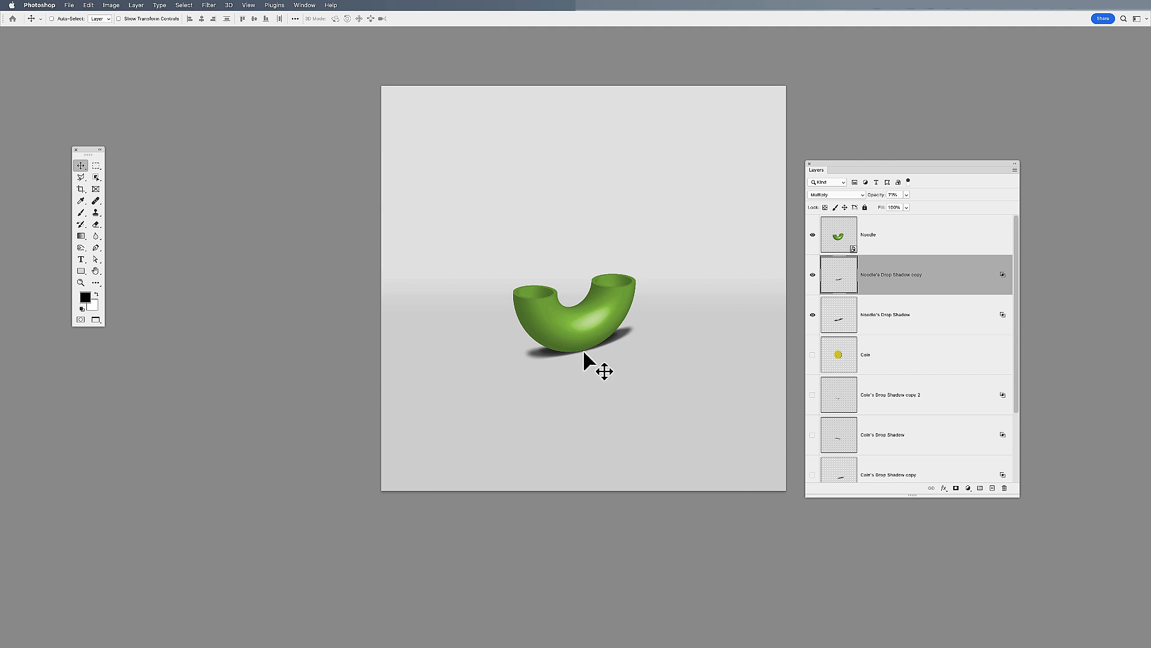
Nudge both of the noodle's drop shadow layers together vertically to fine-tune where they meet the noodle's underside
click(895, 328)
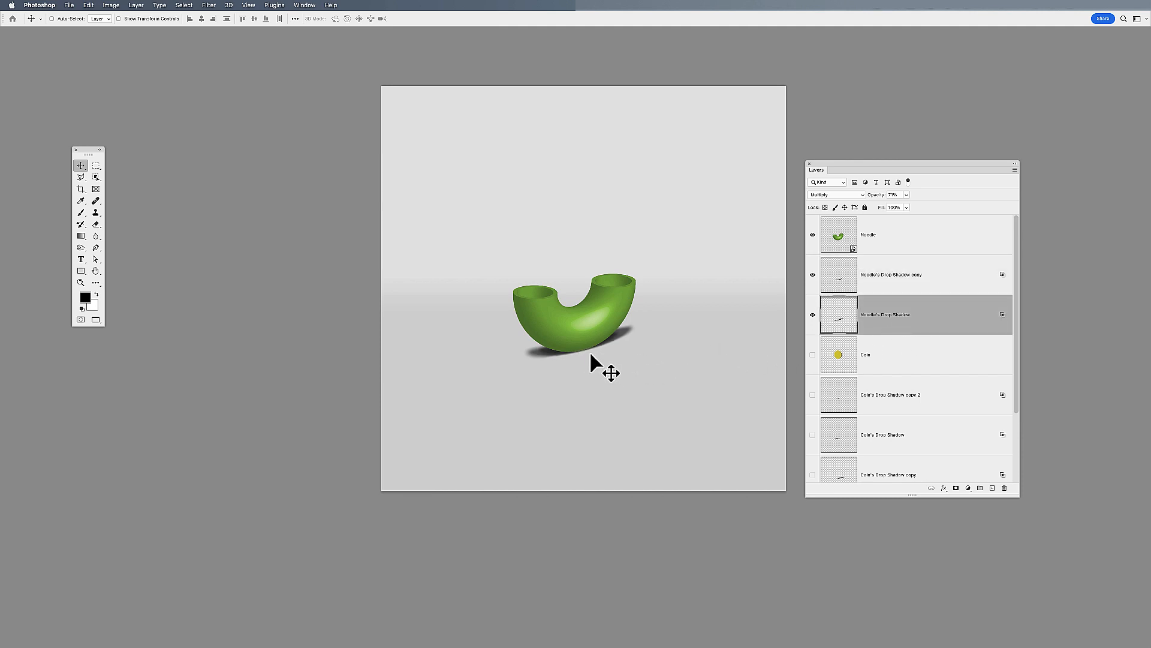
shift+click(892, 288)
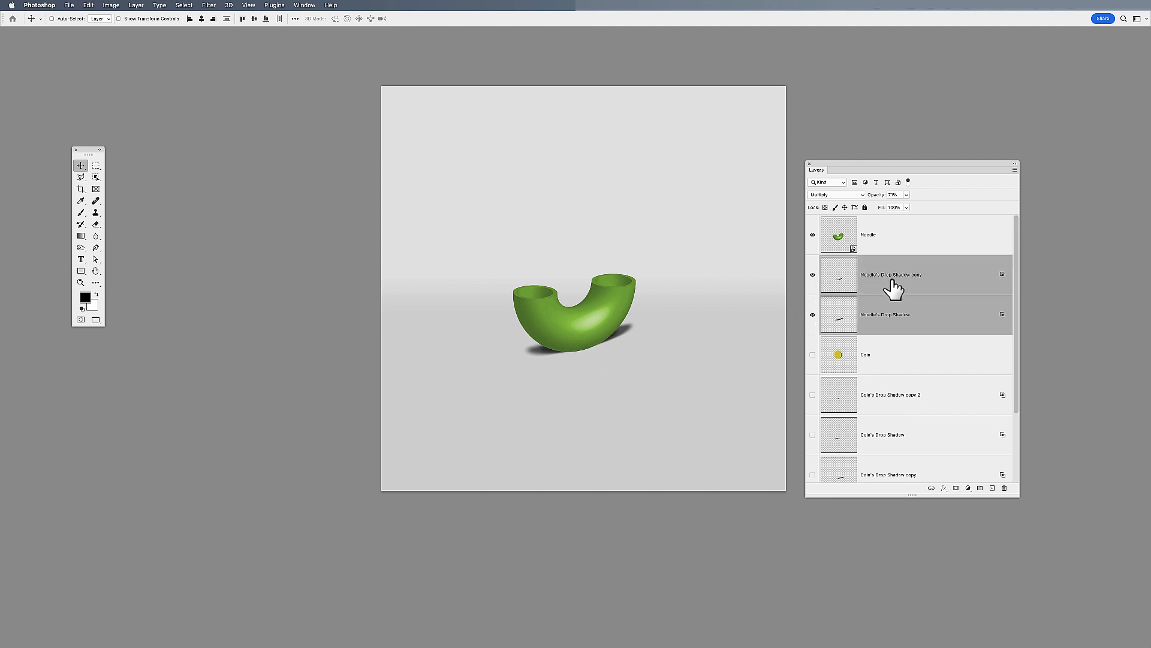
key(Down)
key(Down)
key(Down)
key(Down)
key(Down)
key(Down)
key(Down)
key(Down)
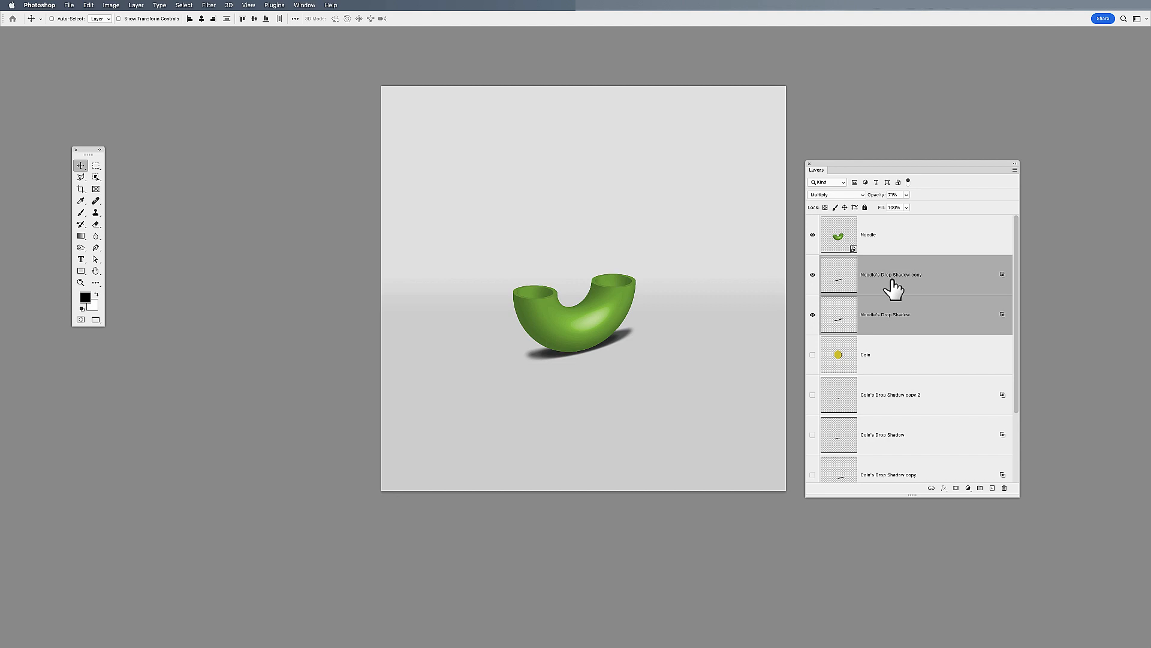
key(Up)
key(Up)
key(Up)
key(Up)
key(Up)
key(Up)
key(Up)
key(Up)
Check the blending mode of each of the noodle's two drop shadow layers
click(908, 287)
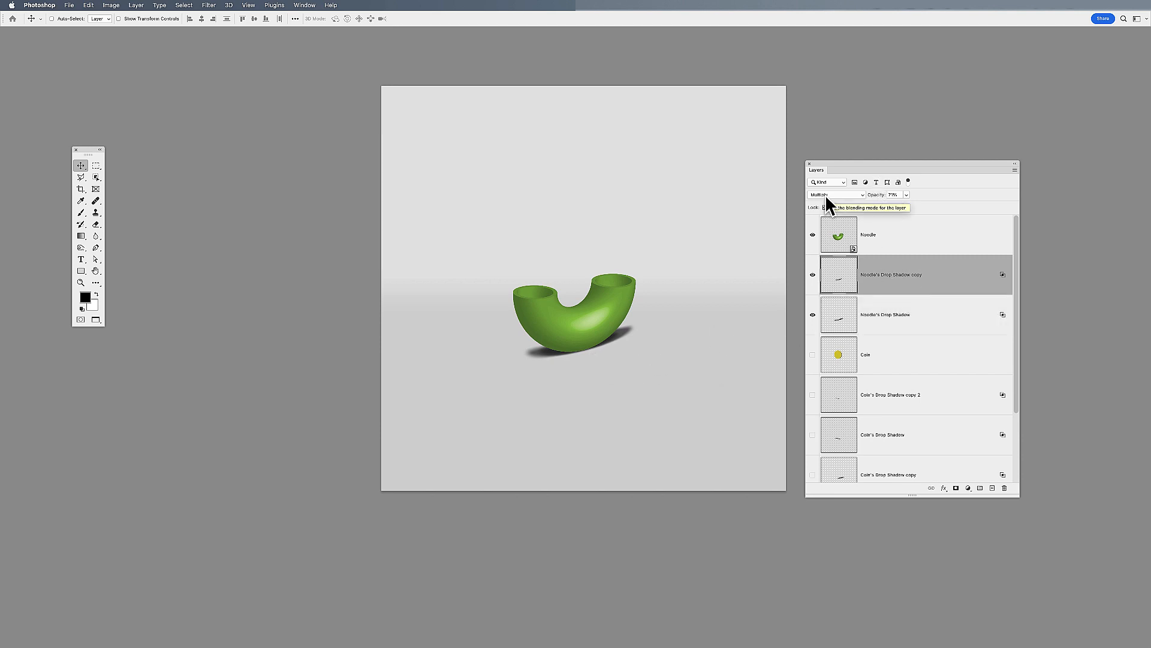
click(927, 324)
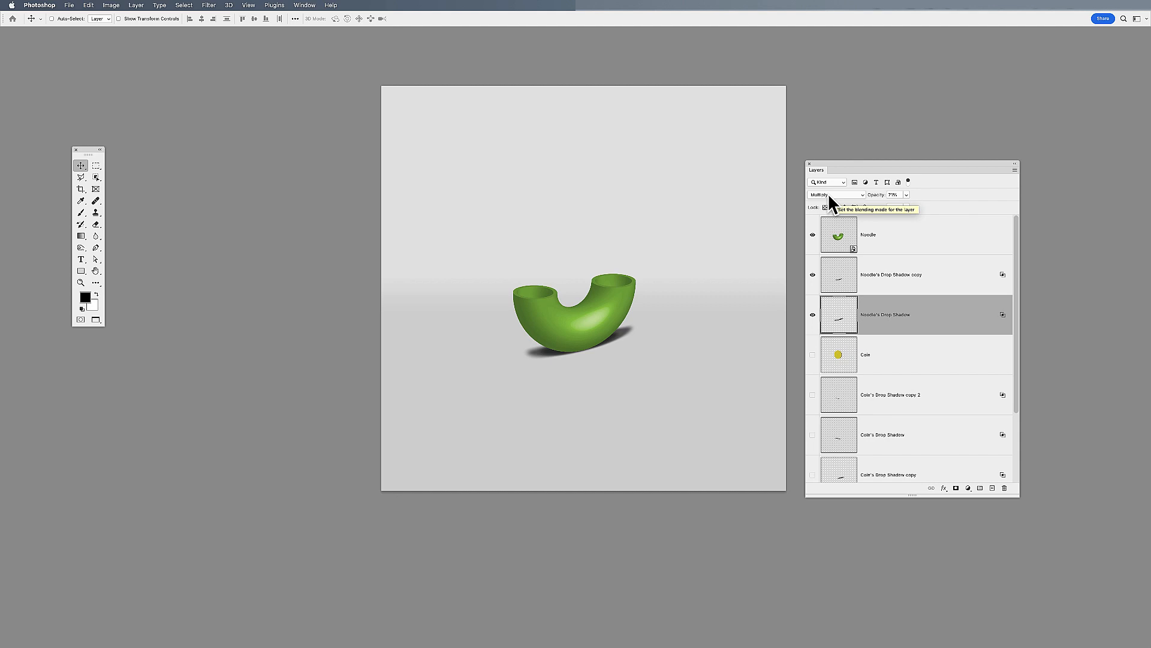
click(881, 291)
click(907, 323)
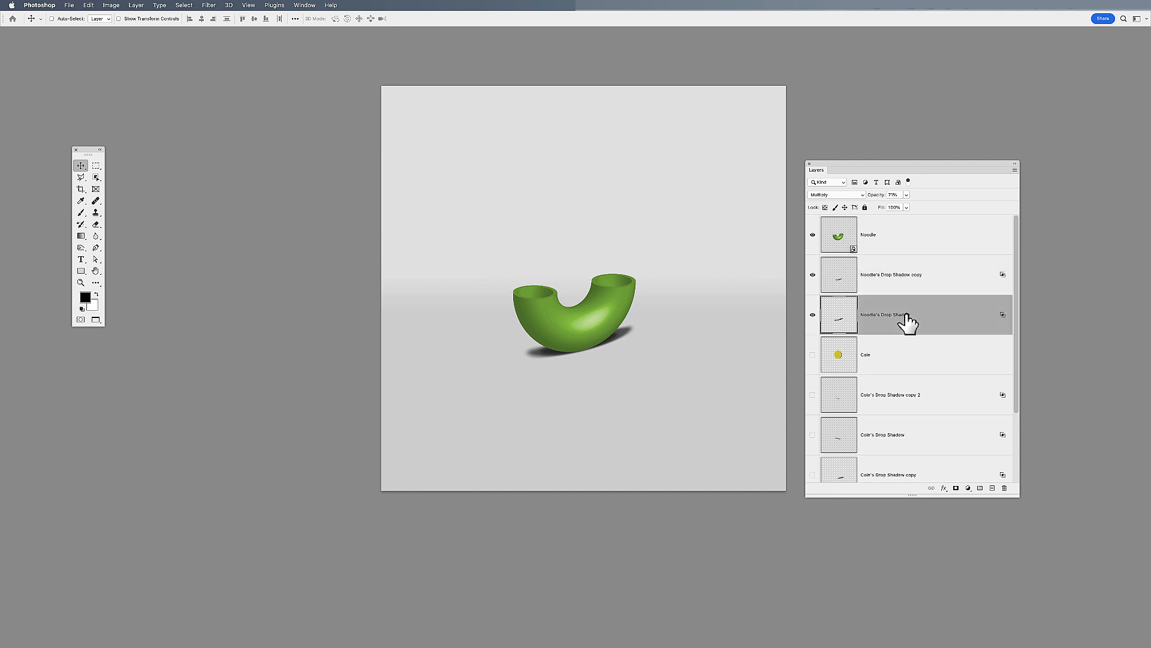
click(893, 250)
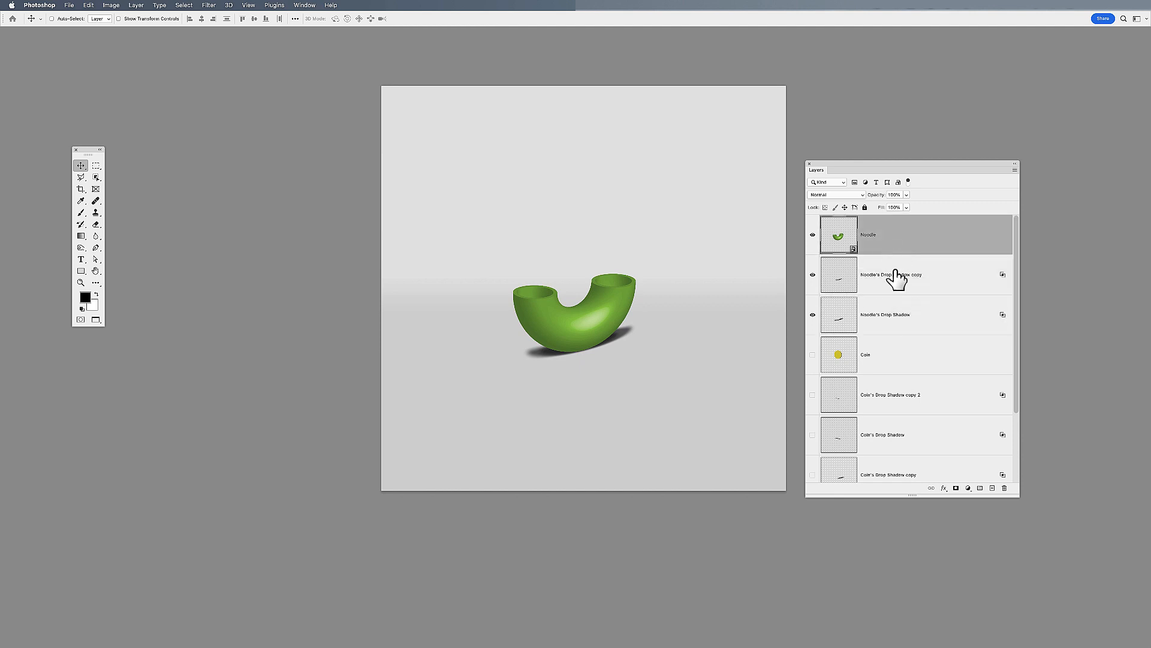
click(944, 487)
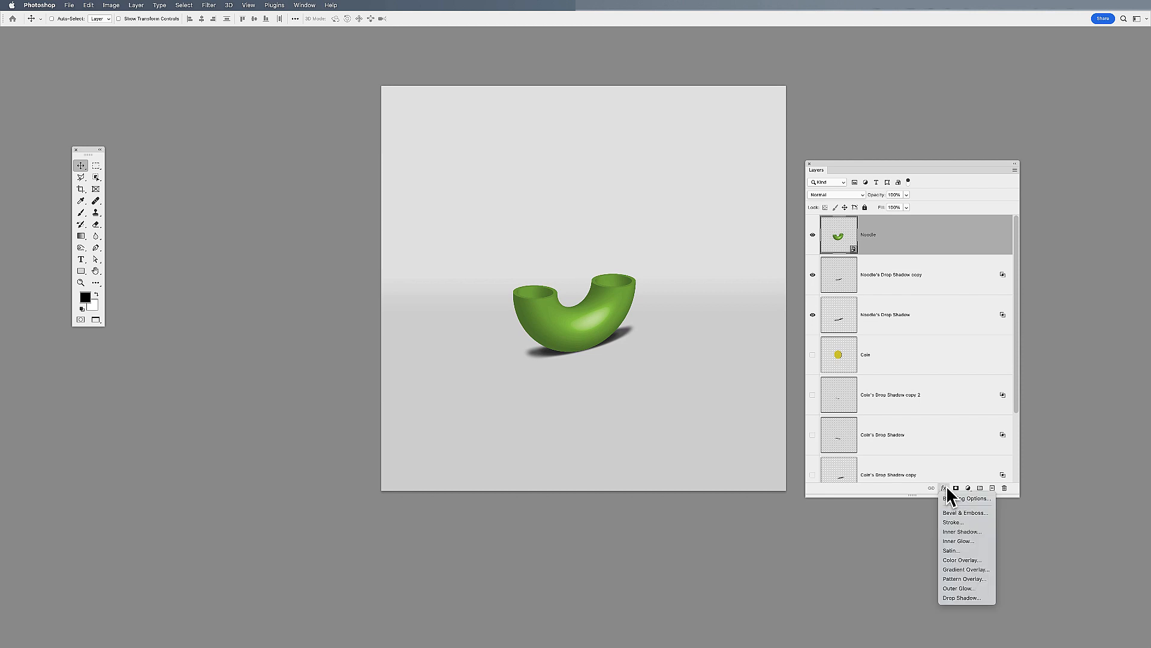
click(935, 241)
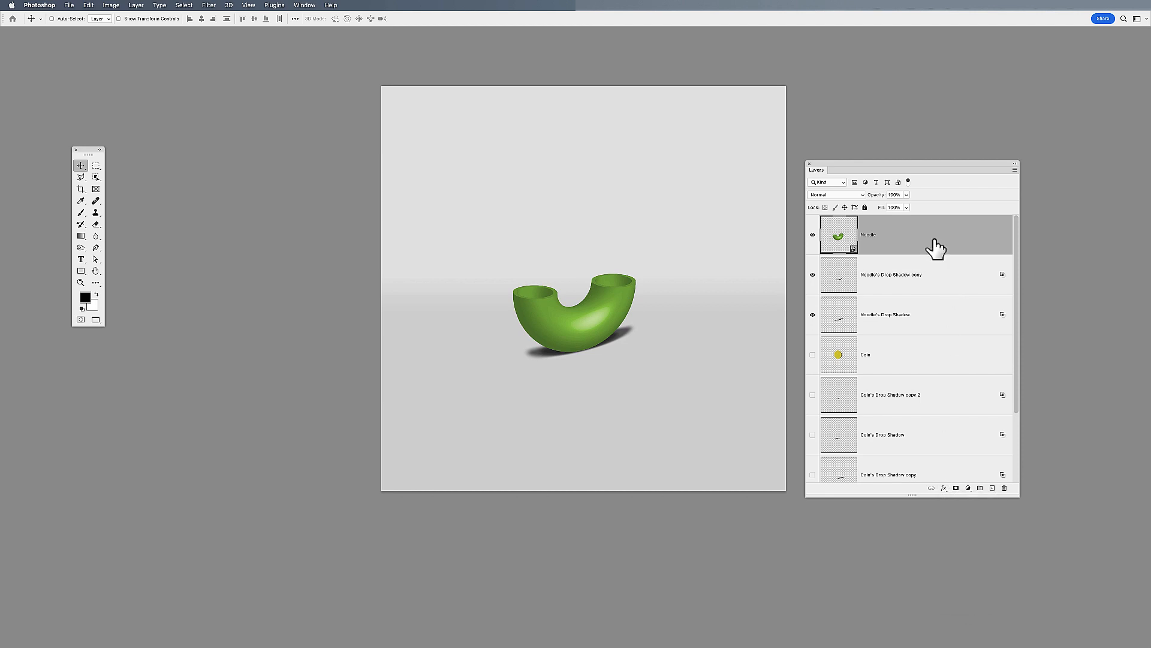